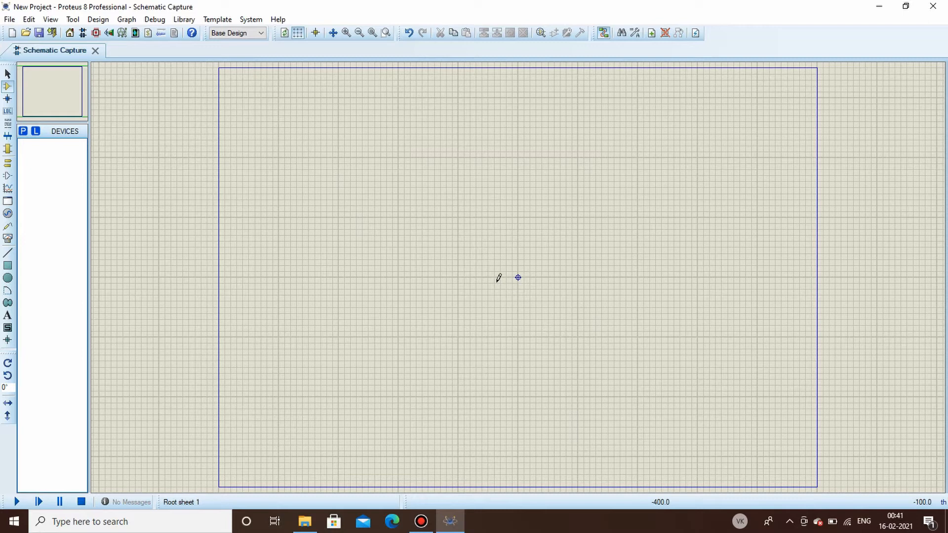
type("p")
type("arduino")
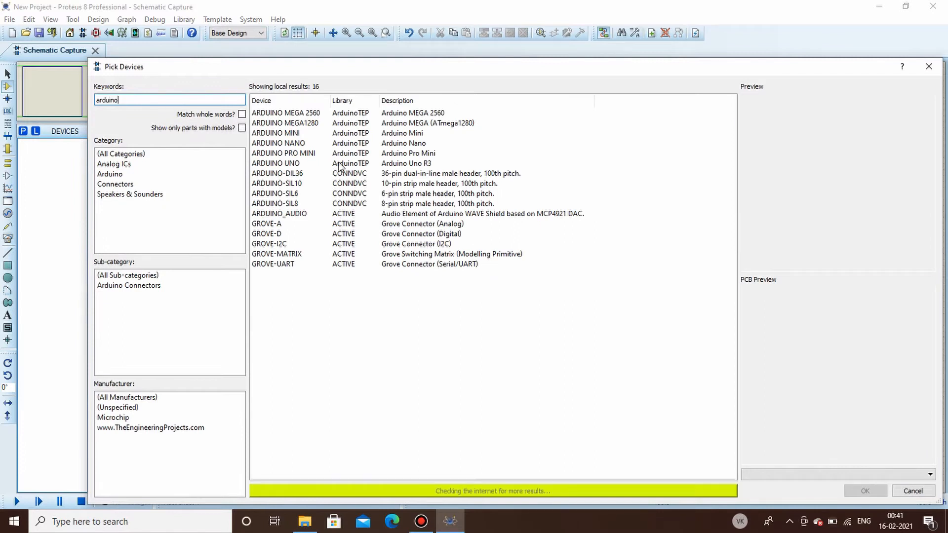
- Pick ARDUINO UNO, LED-RED and RESISTOR from the part library into the devices list
double_click(326, 163)
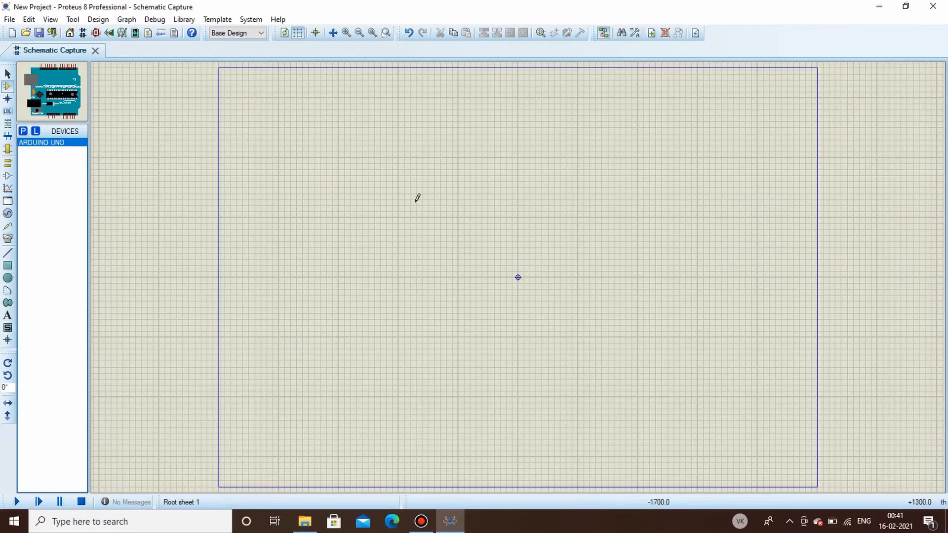
type("p")
type("led re")
type("d")
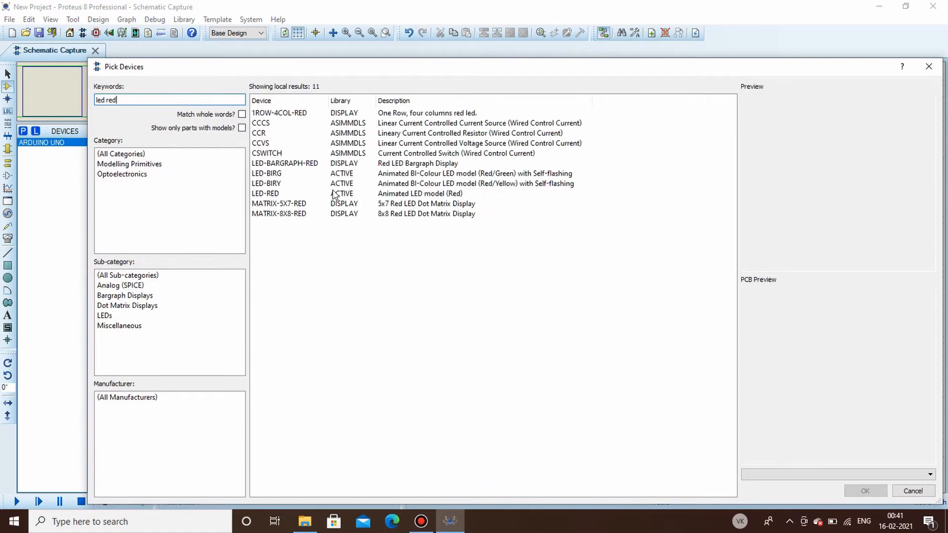
left_click(336, 194)
left_click(864, 491)
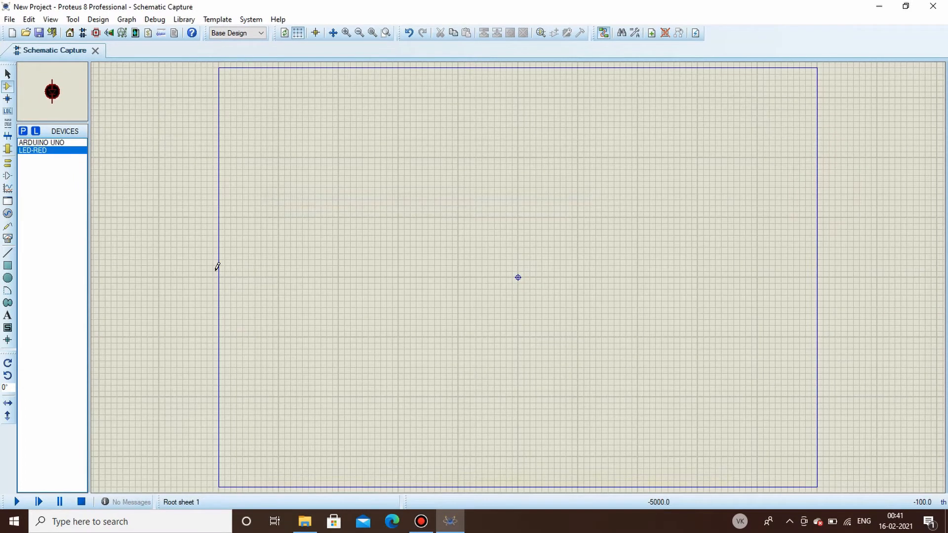
type("p")
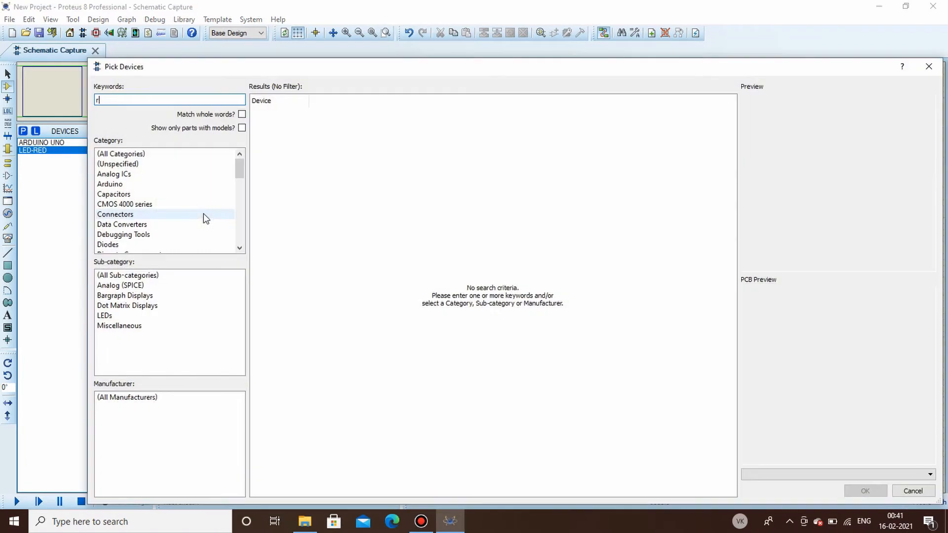
type("resistor")
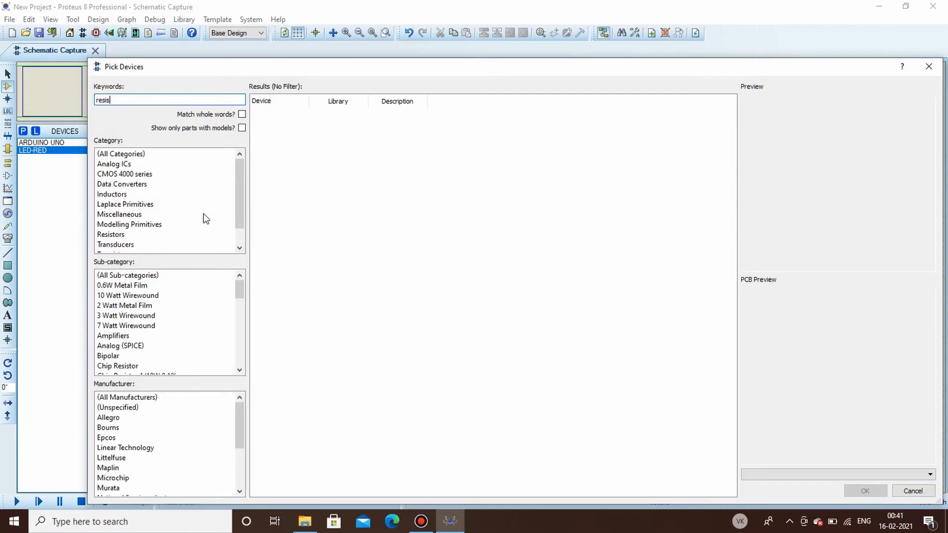
key("Return")
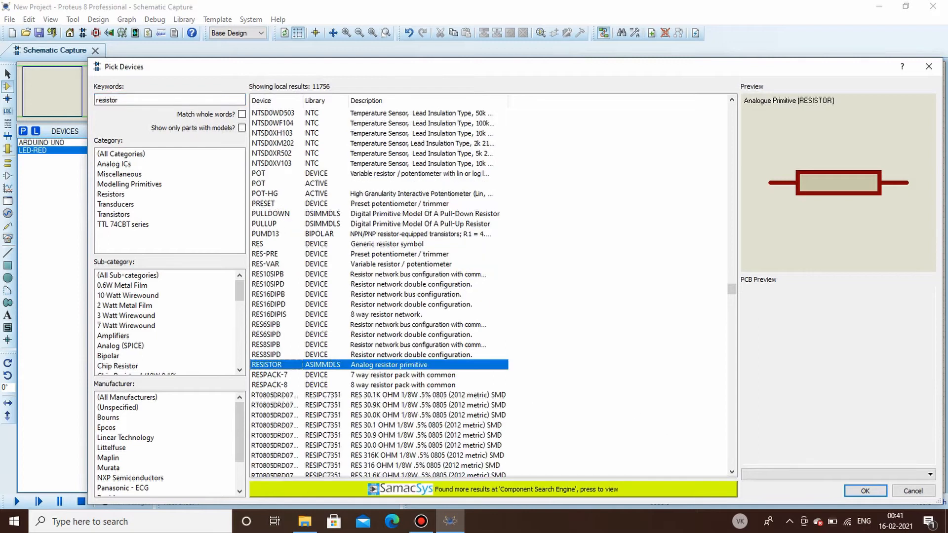
left_click(866, 491)
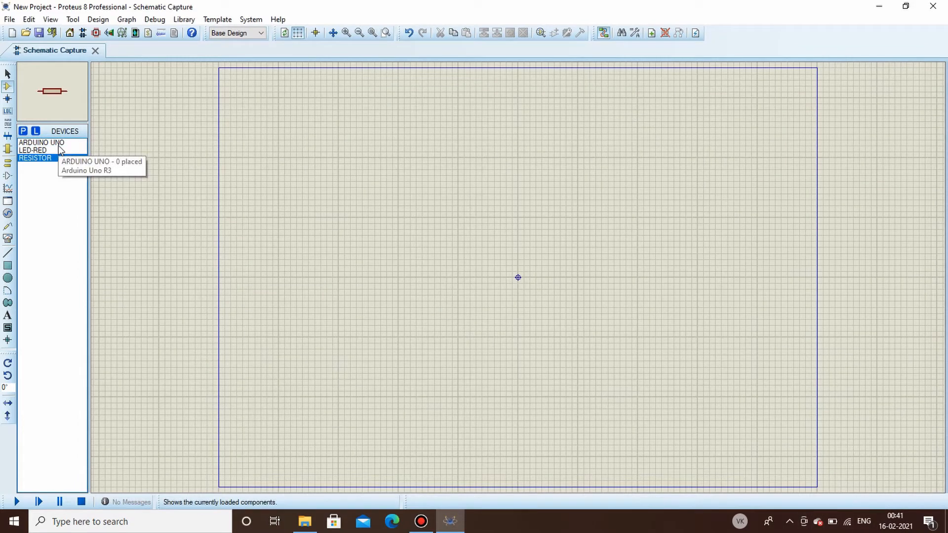
- Place the Arduino UNO on the sheet and rotate it clockwise to stand upright
left_click(41, 142)
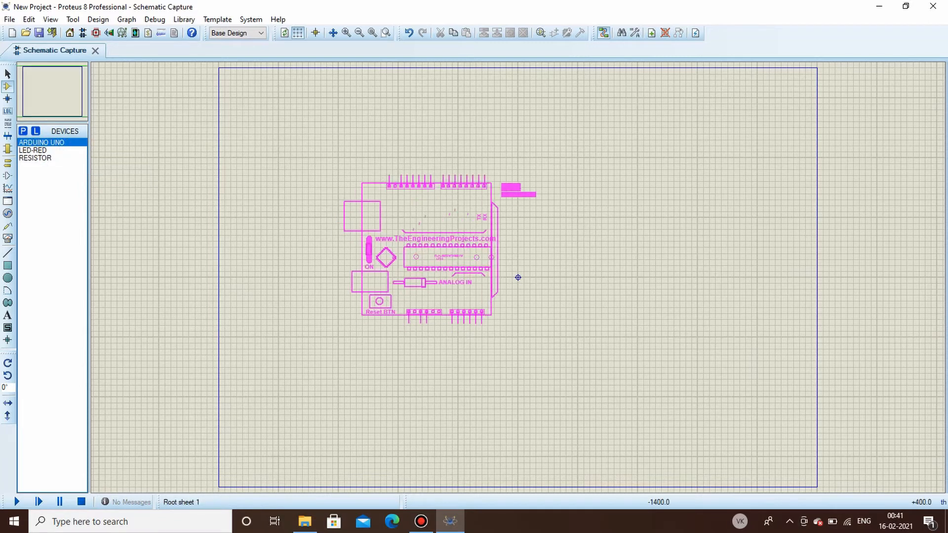
left_click(523, 278)
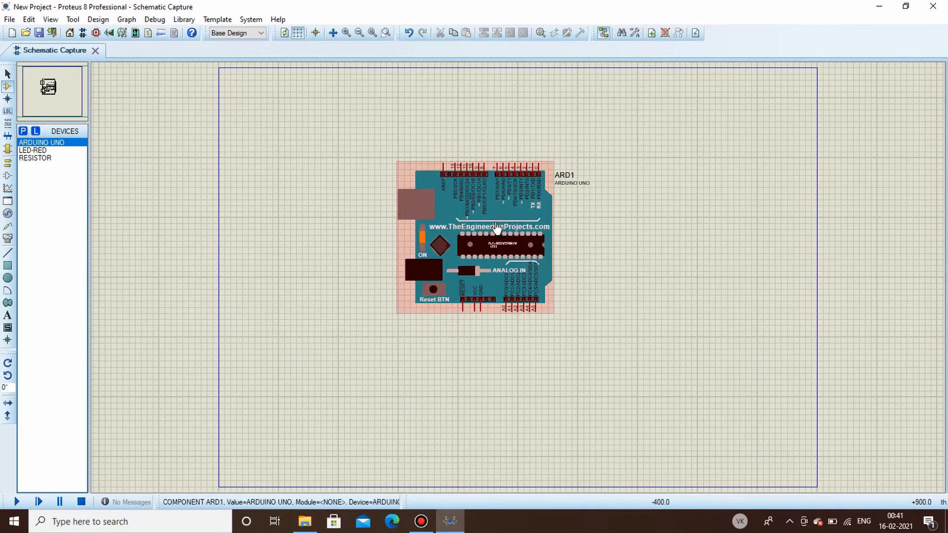
right_click(511, 172)
left_click(552, 219)
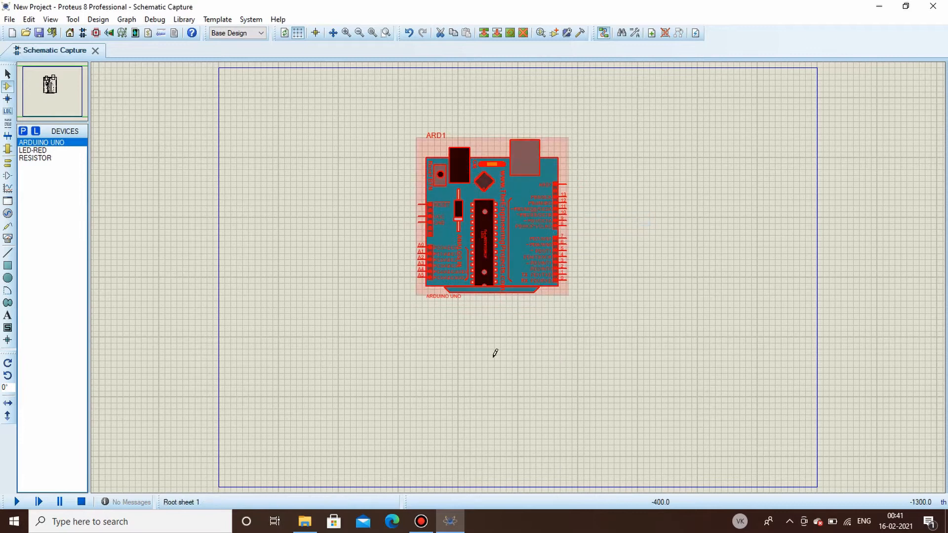
scroll(518, 283, "up", 1)
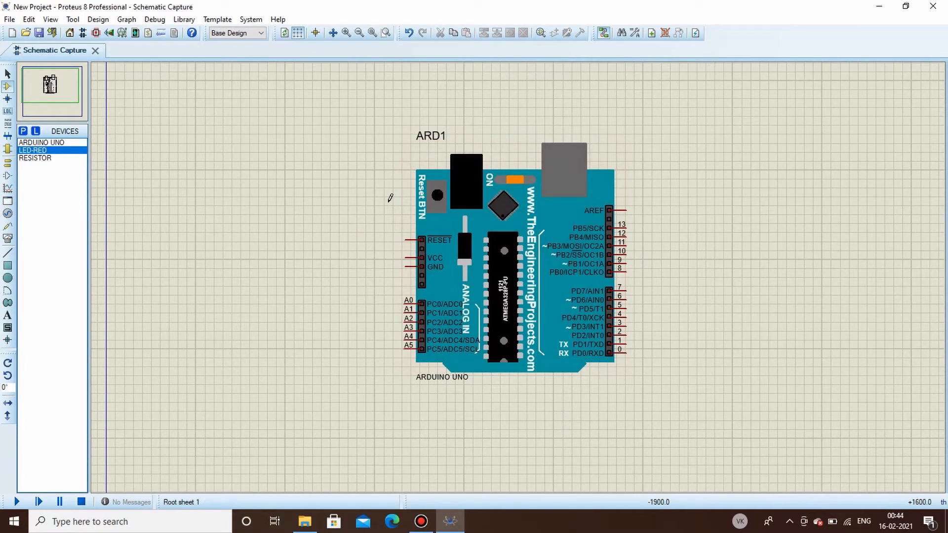
- Place the red LED D1 to the right of the Arduino board
left_click(53, 152)
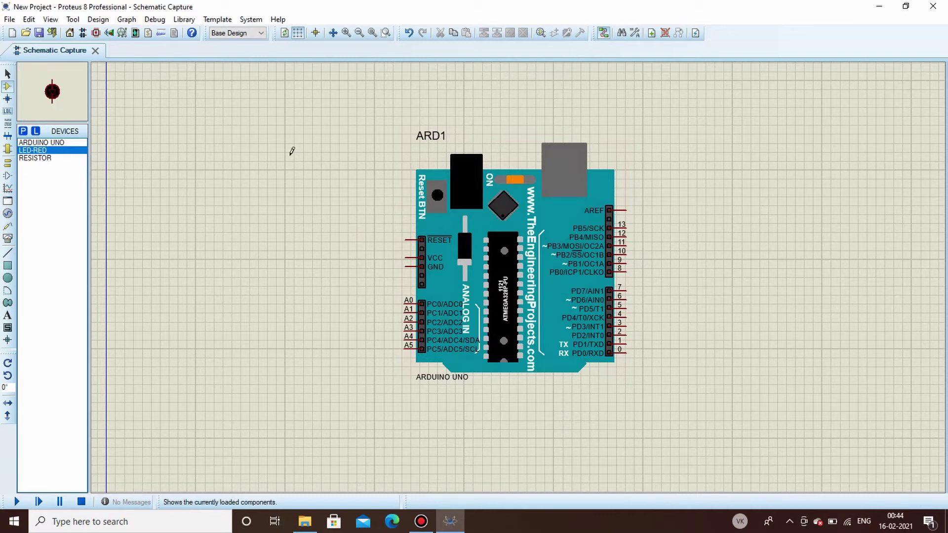
left_click(675, 244)
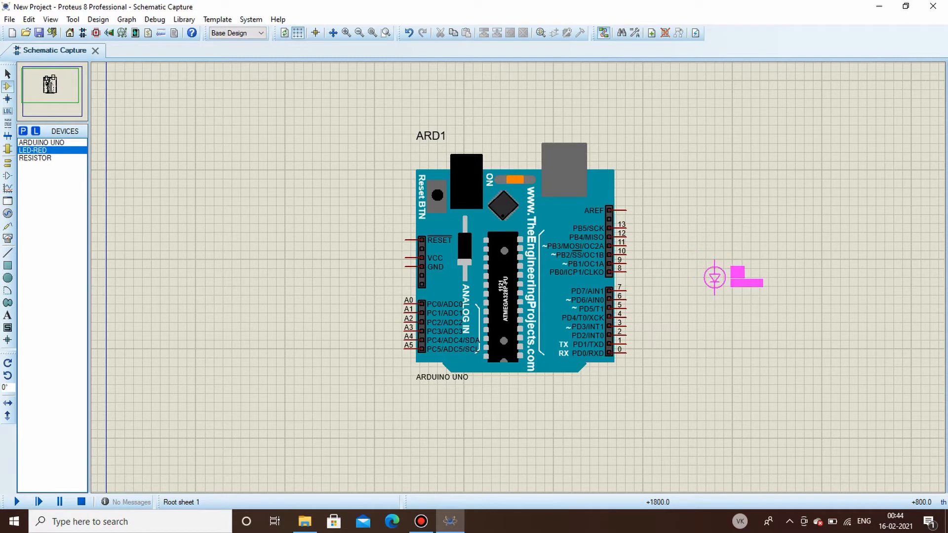
left_click(715, 278)
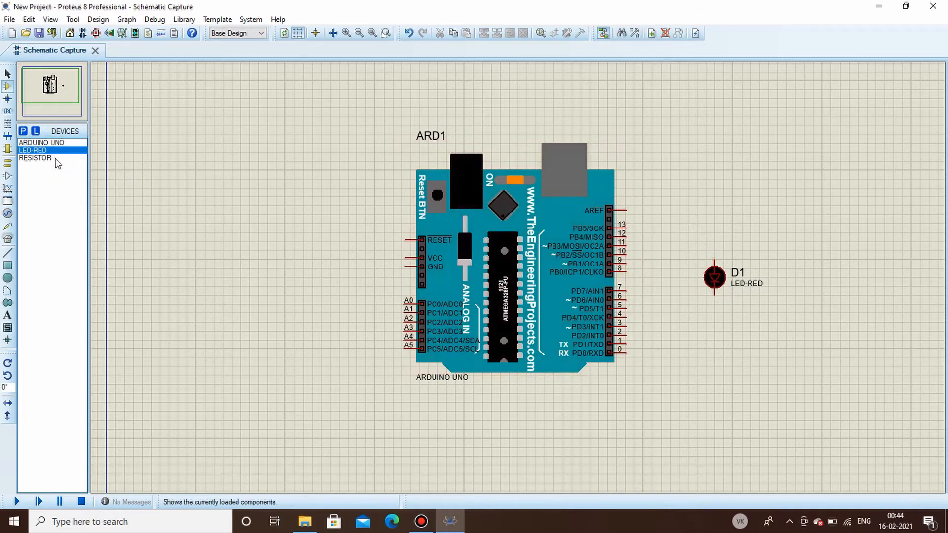
left_click(36, 159)
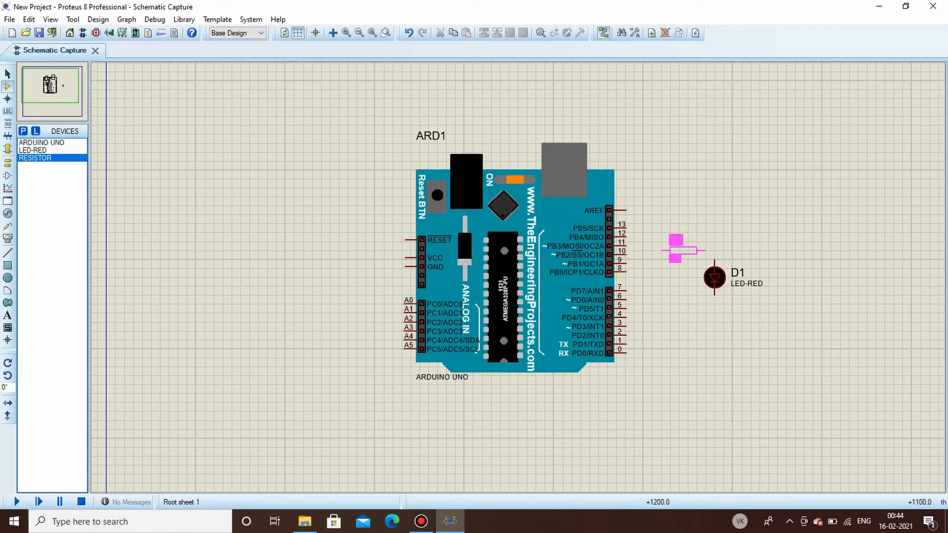
- Place resistor R1 above the LED, beside the Arduino's pin 10
left_click(681, 252)
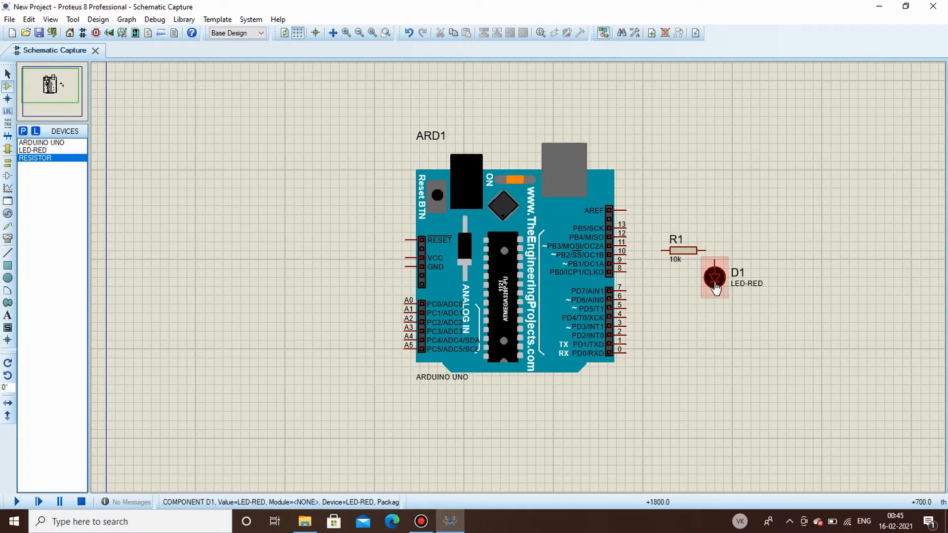
right_click(714, 282)
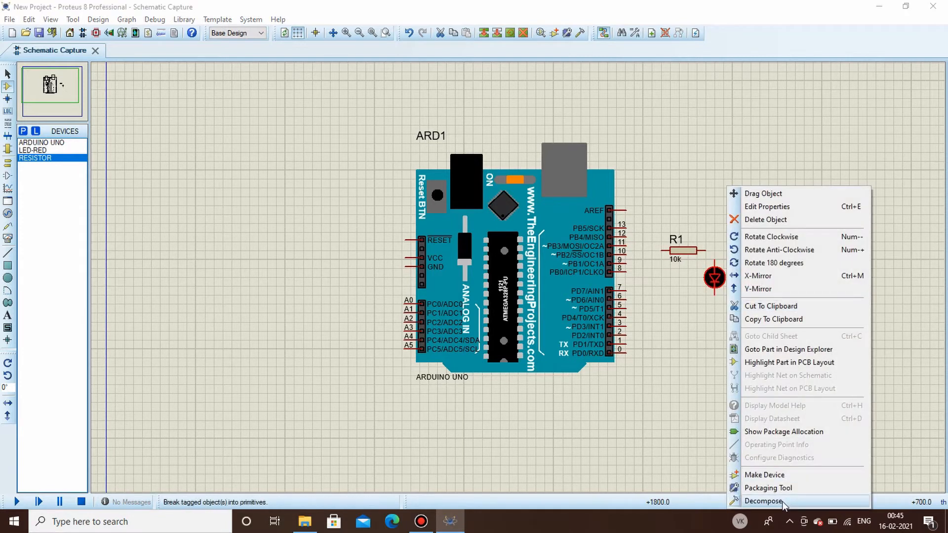
scroll(744, 460, "down", 1)
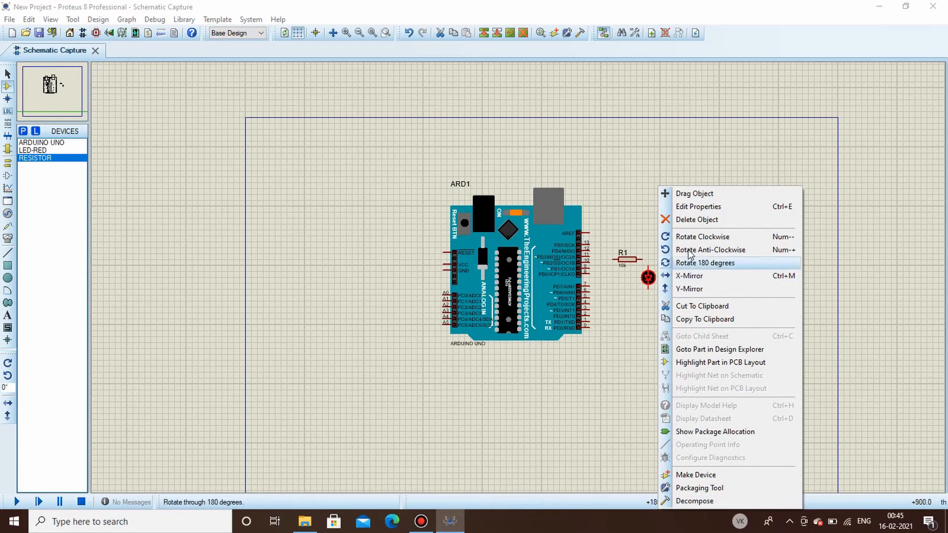
left_click(716, 208)
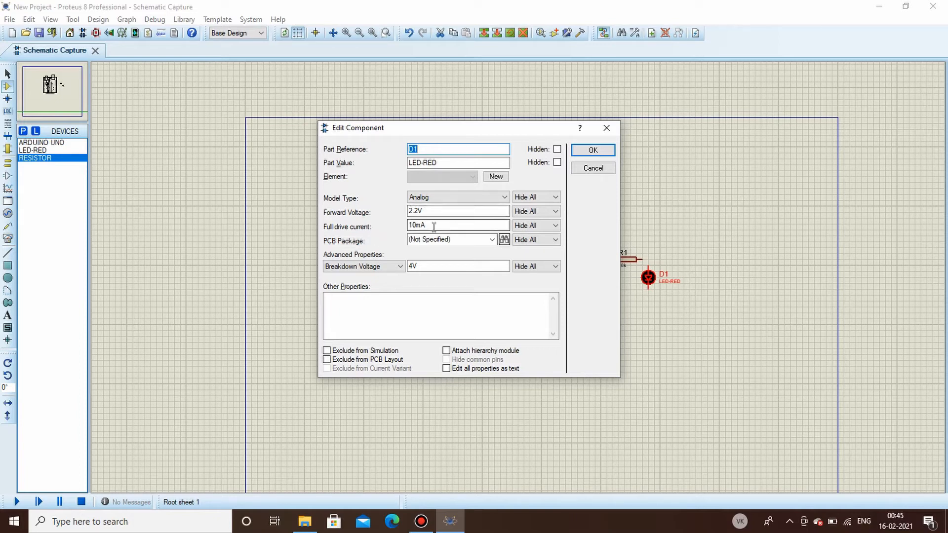
left_click(592, 151)
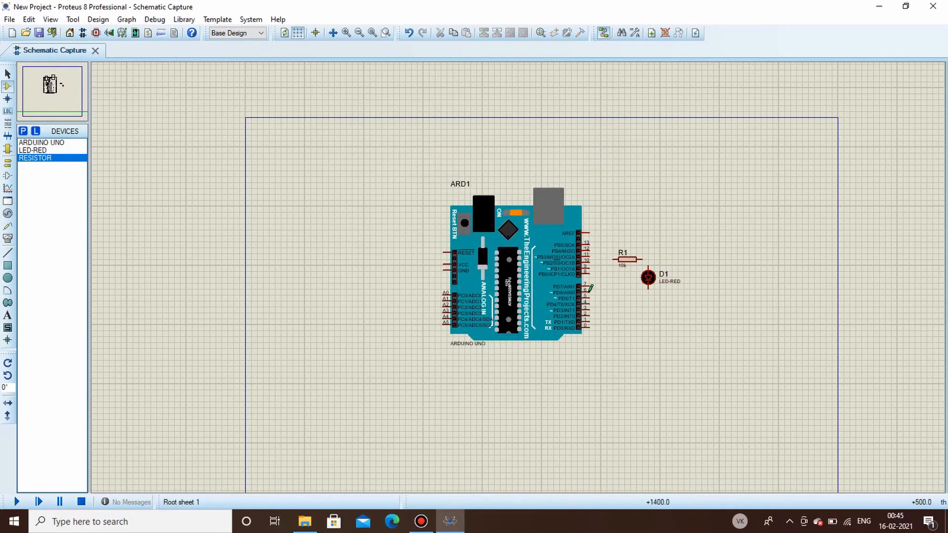
scroll(533, 282, "up", 1)
scroll(561, 270, "up", 1)
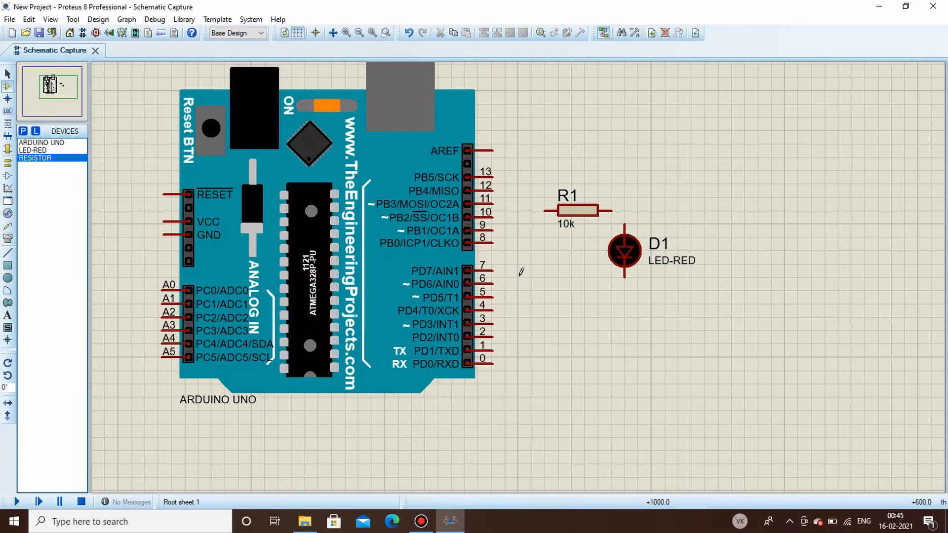
- In Calculator compute 5 − 2.2 = 2.8, then 2.8 ÷ 0.01 = 280, and close it
key("super")
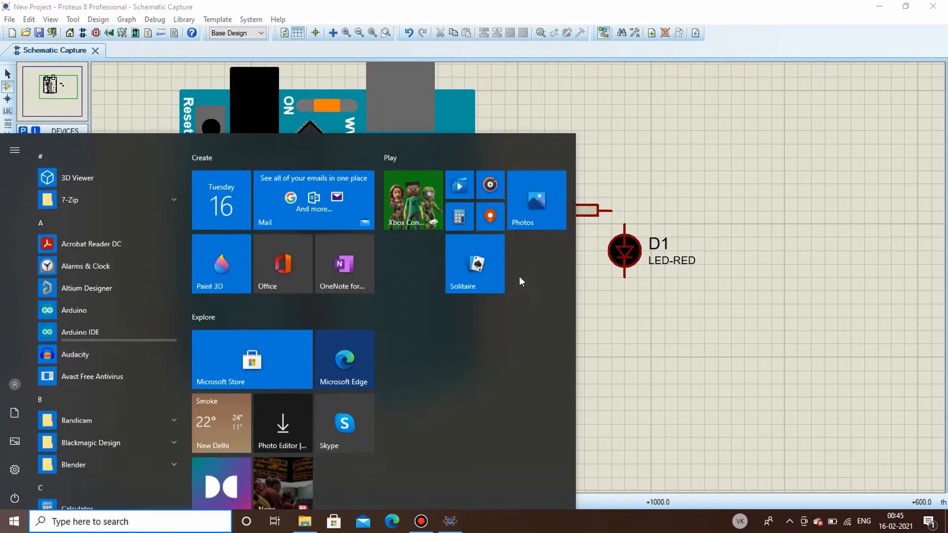
type("calu")
key("Return")
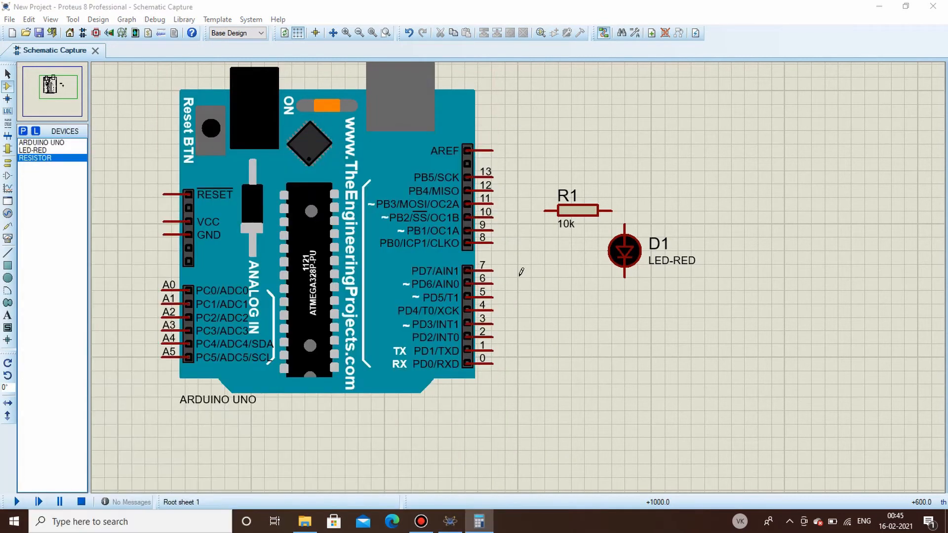
key("5")
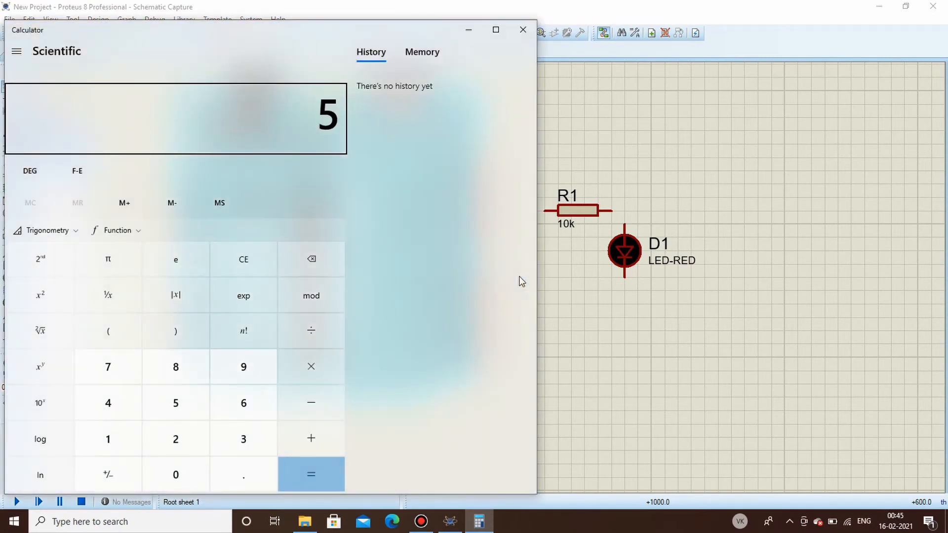
key("minus")
type("2.2")
key("Return")
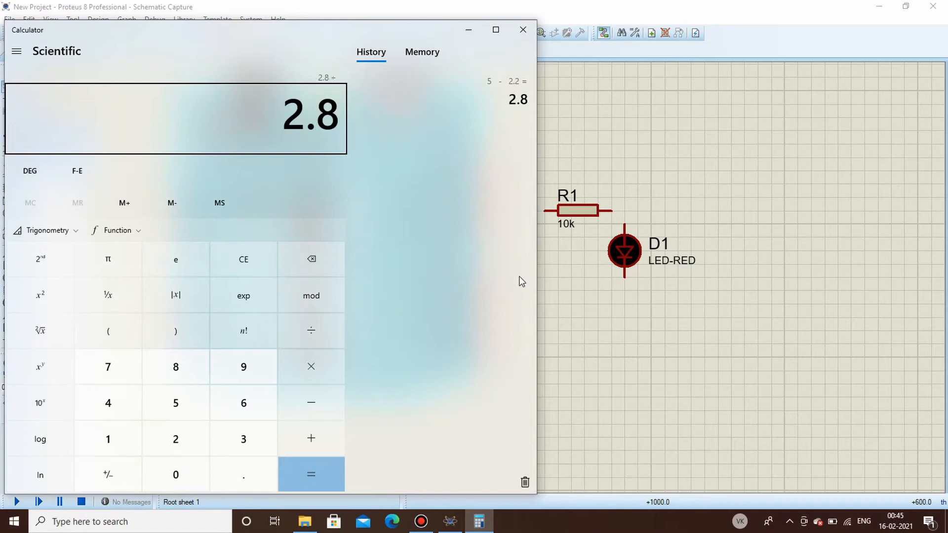
type("0.01")
key("Return")
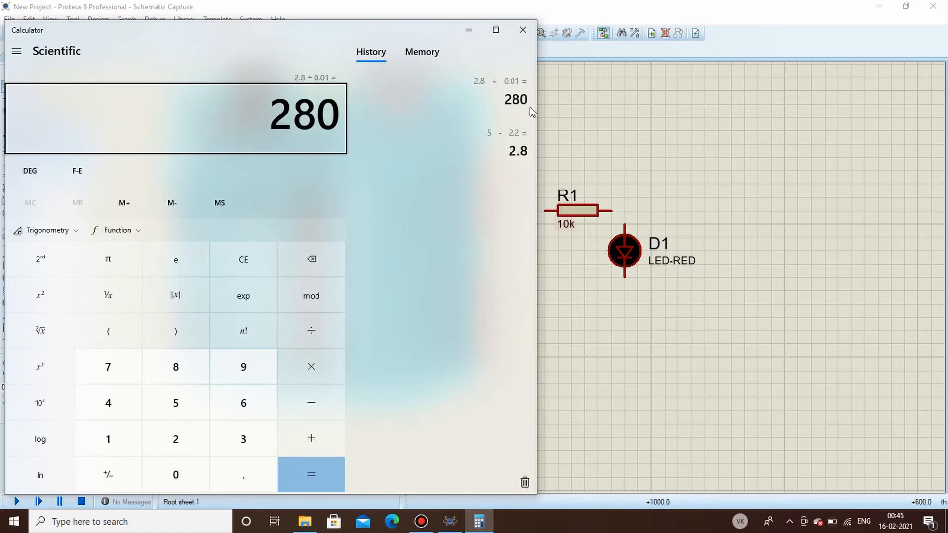
left_click(523, 29)
- Change R1's resistance from 10k to 280 ohms and start a wire from its right end
left_click(576, 212)
double_click(576, 212)
left_click(456, 186)
key("BackSpace")
key("BackSpace")
key("BackSpace")
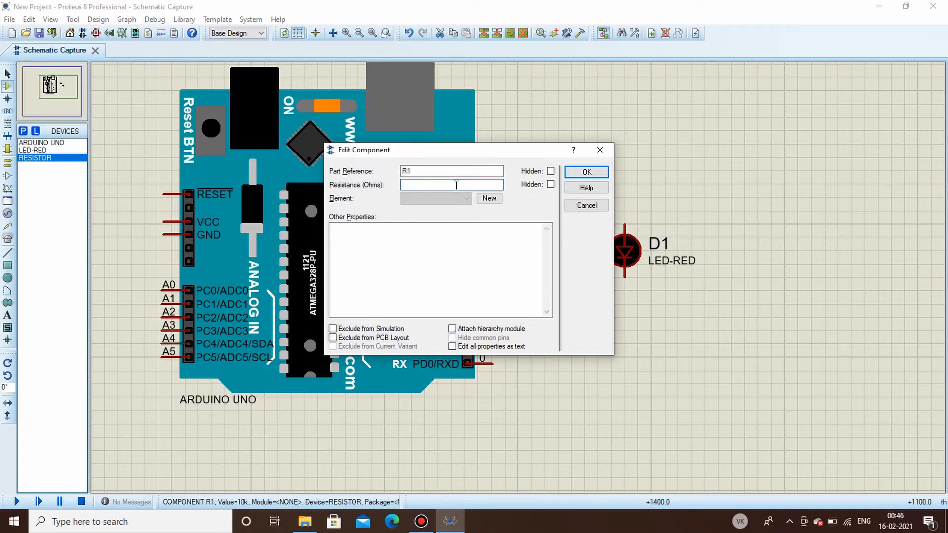
type("280")
key("Return")
left_click(519, 245)
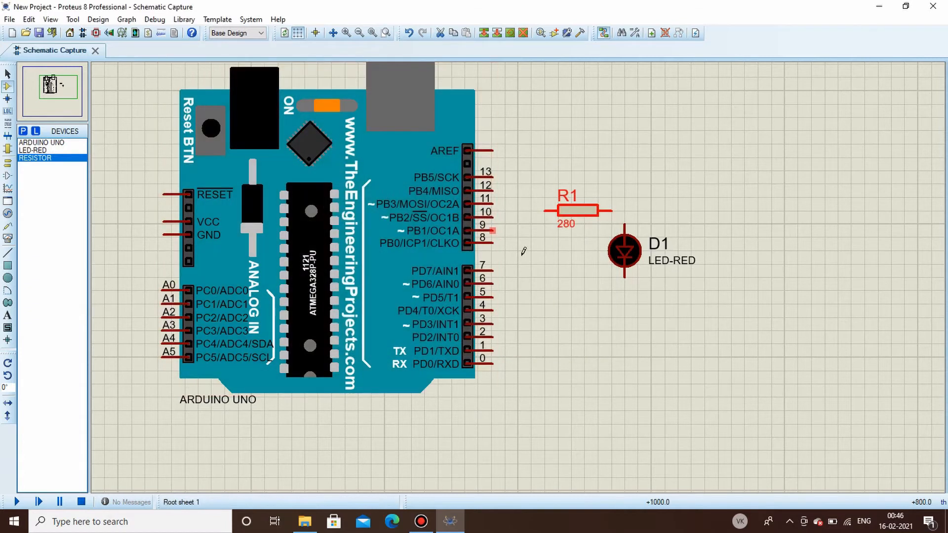
left_click(585, 252)
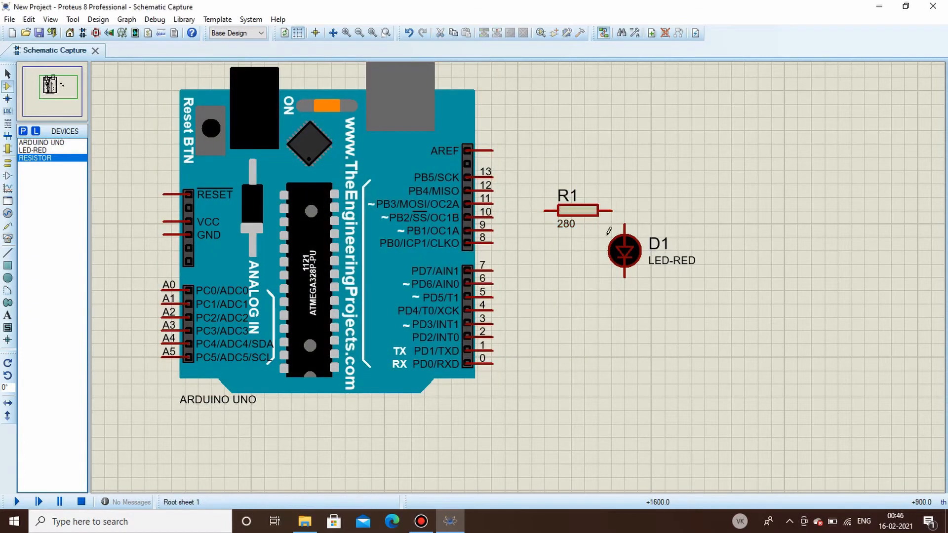
left_click(615, 210)
- Finish the wire to the LED and connect R1's left end to Arduino pin 10
left_click(624, 231)
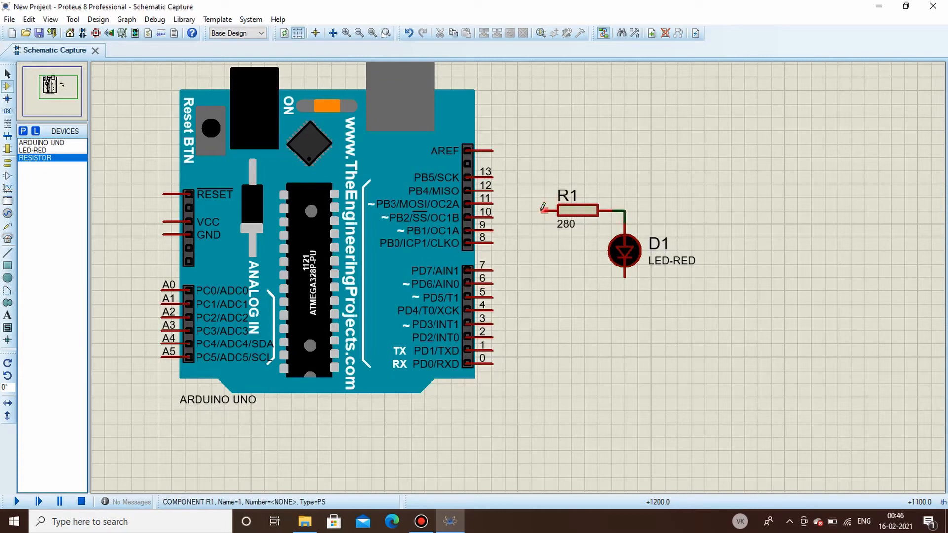
left_click(543, 210)
left_click(493, 215)
- Place a GROUND terminal below D1 and wire the LED's cathode to it
left_click(9, 169)
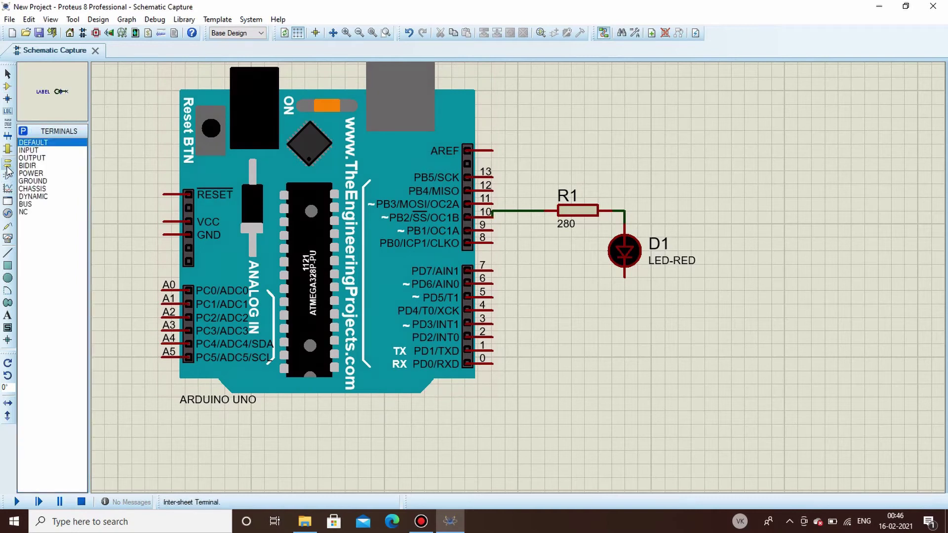
left_click(33, 180)
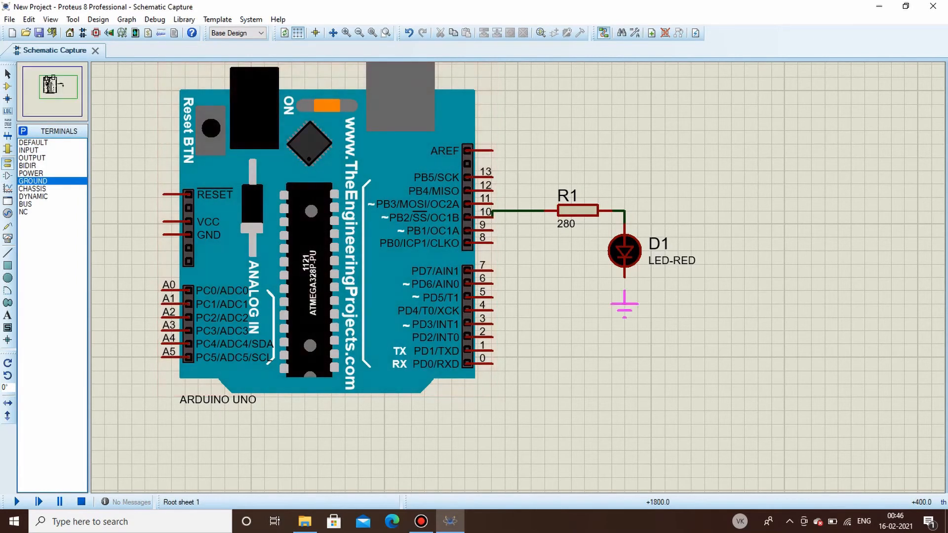
left_click(623, 318)
left_click(625, 276)
left_click(624, 311)
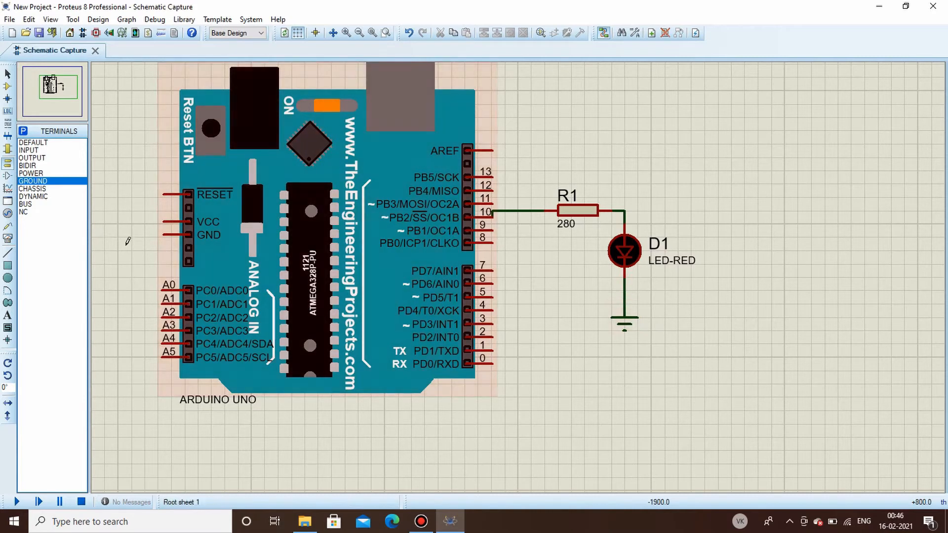
scroll(101, 238, "down", 1)
scroll(223, 258, "up", 1)
scroll(477, 248, "down", 1)
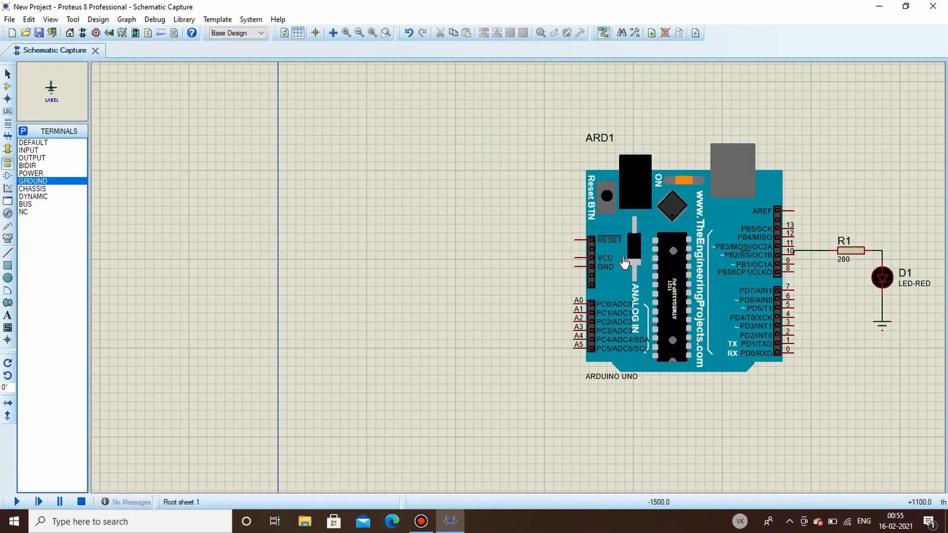
left_click(631, 261)
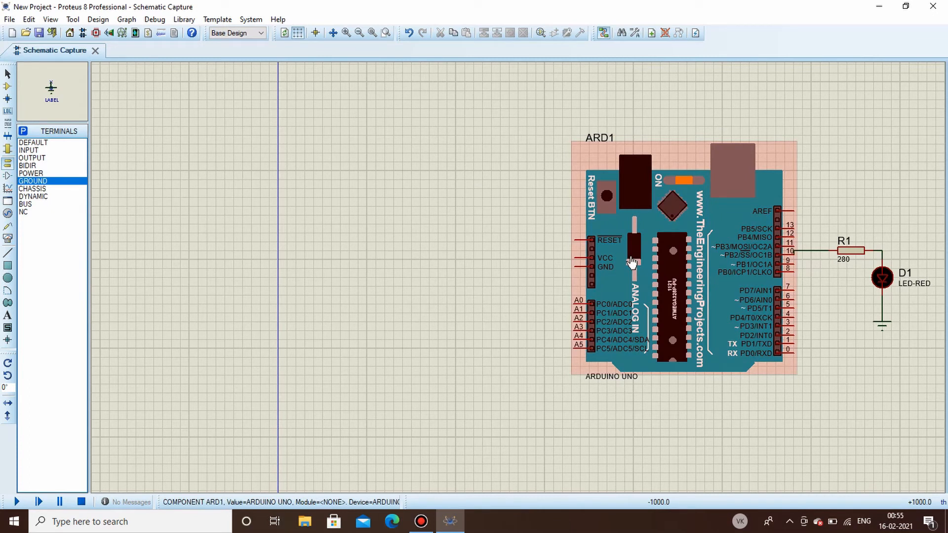
- Place a DC generator left of the Arduino and connect it to the VCC pin
left_click(394, 233)
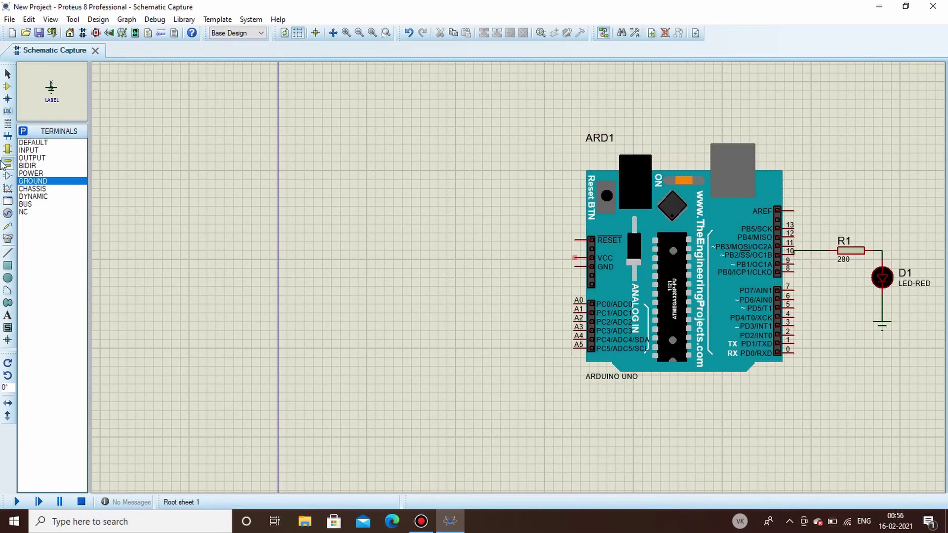
left_click(8, 214)
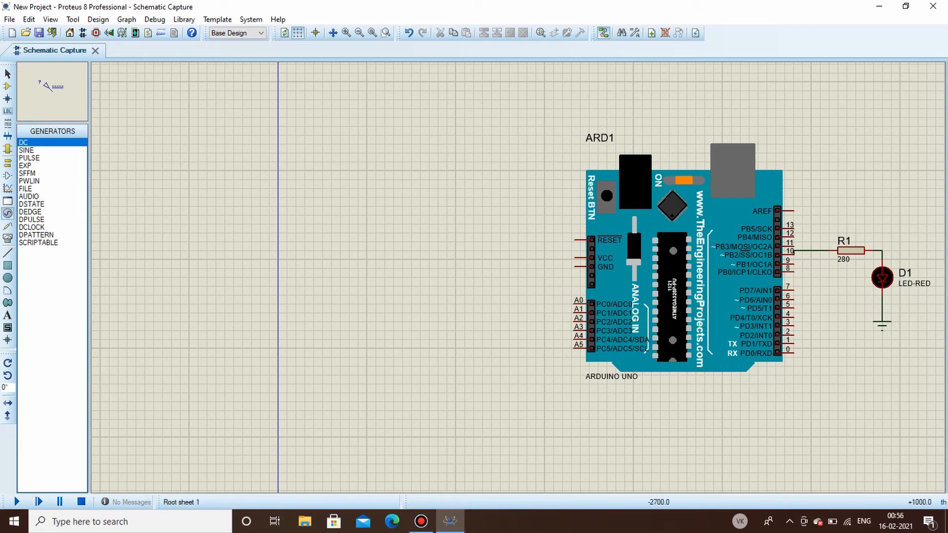
left_click(485, 257)
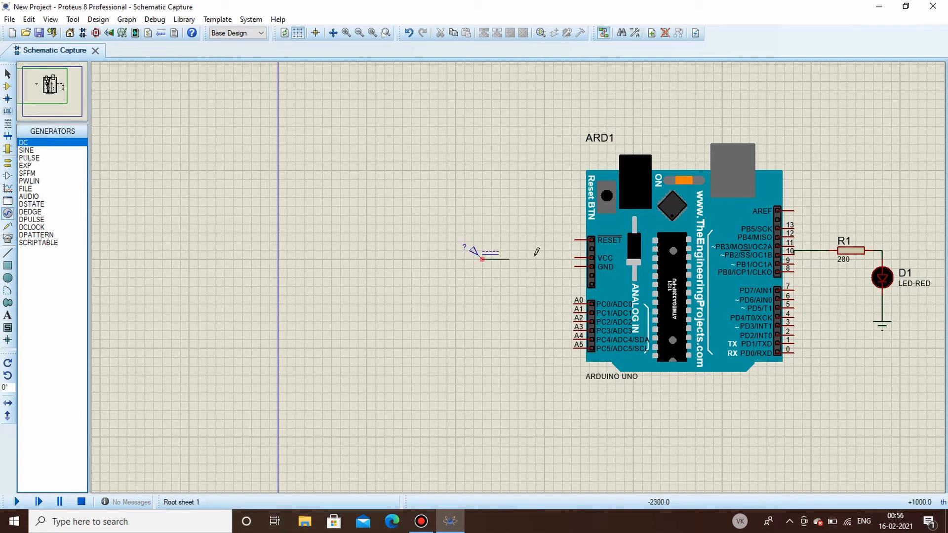
left_click(575, 258)
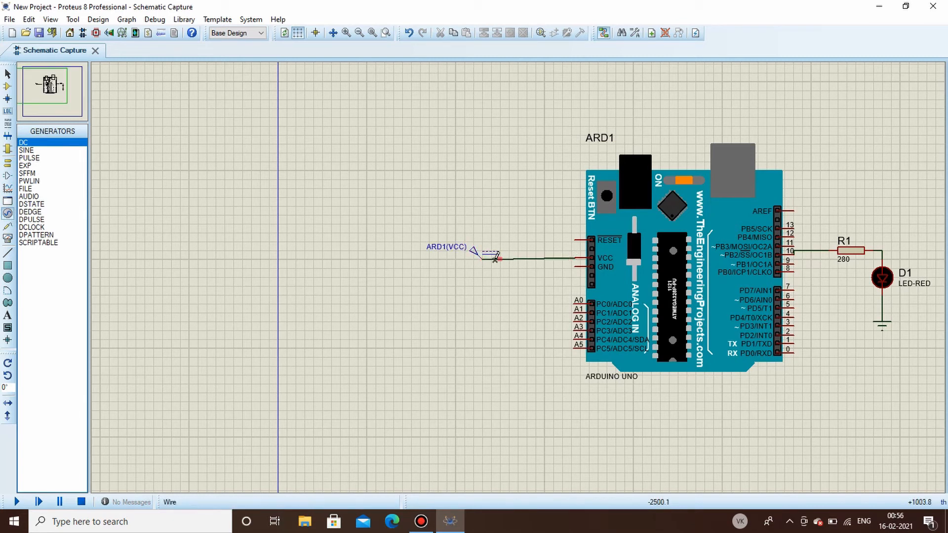
scroll(562, 280, "up", 1)
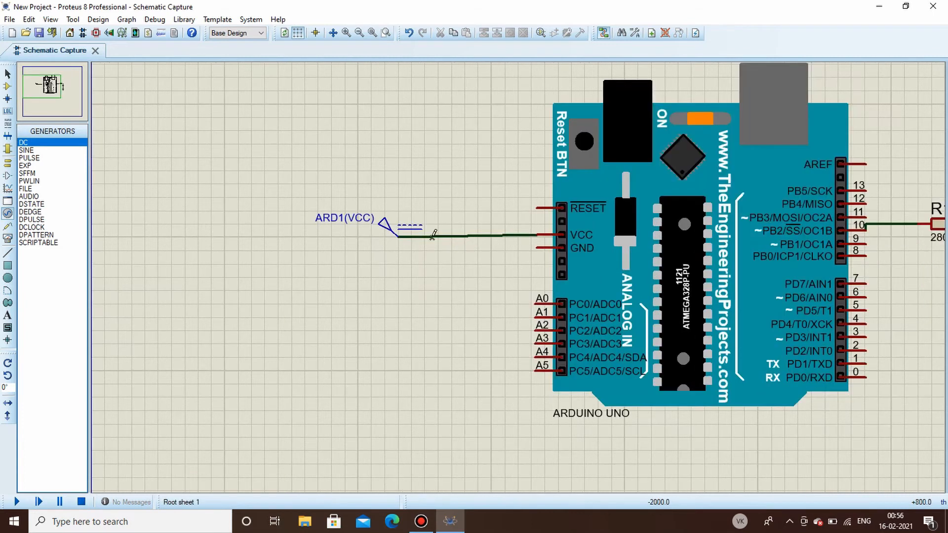
- Set the generator's voltage to 5V and rename it to supply
left_click(403, 226)
double_click(404, 226)
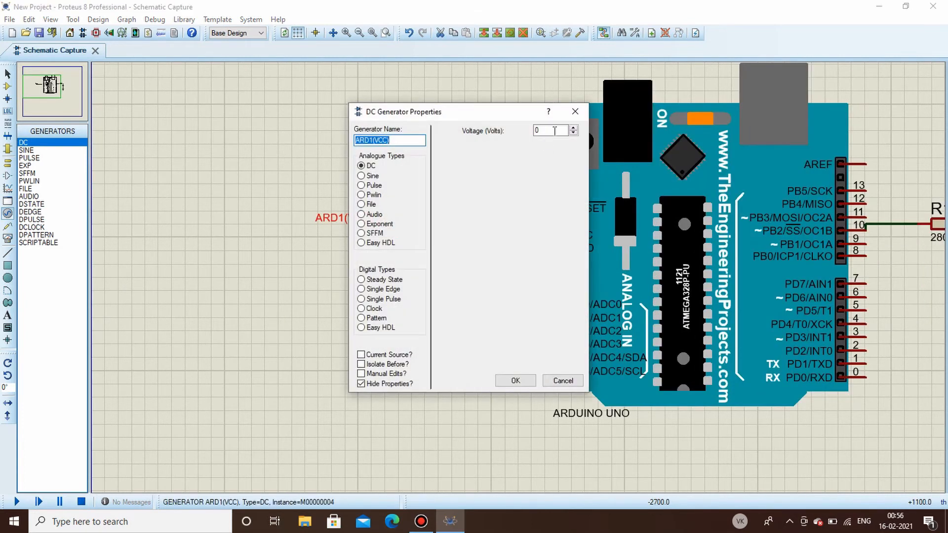
left_click(554, 131)
type("5")
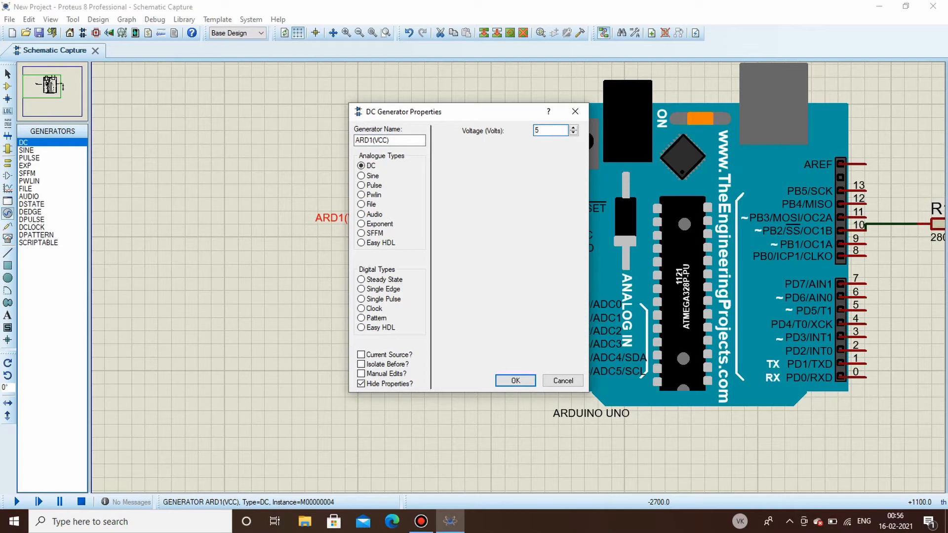
type("V")
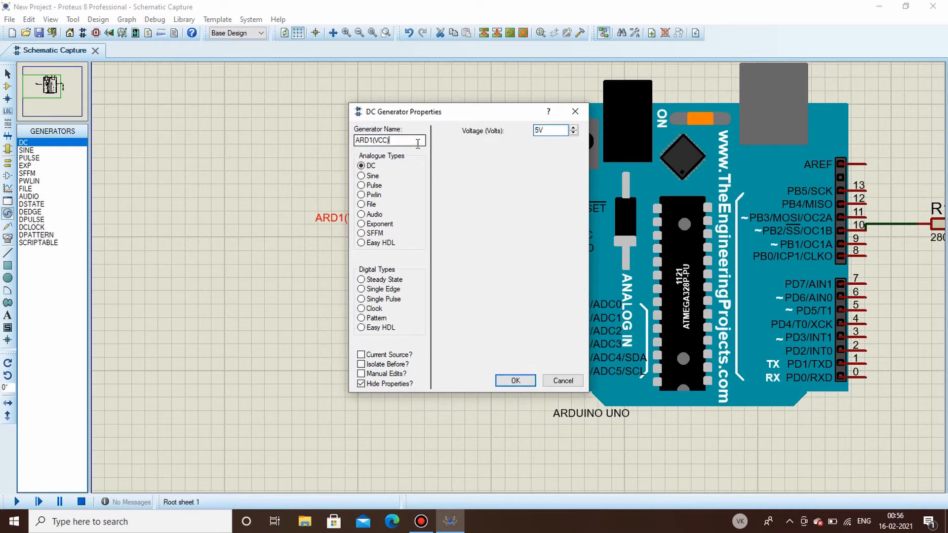
left_click_drag(418, 143, 354, 141)
type("supply")
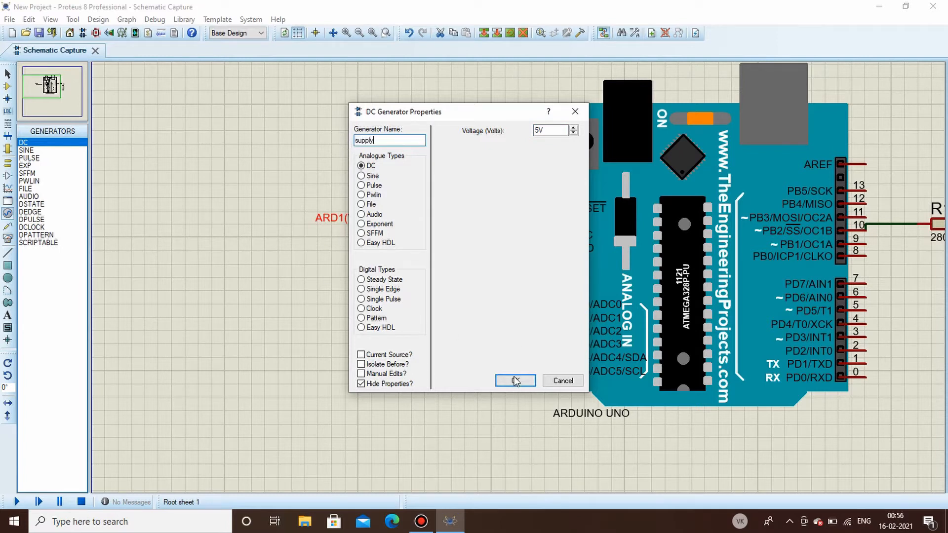
left_click(515, 380)
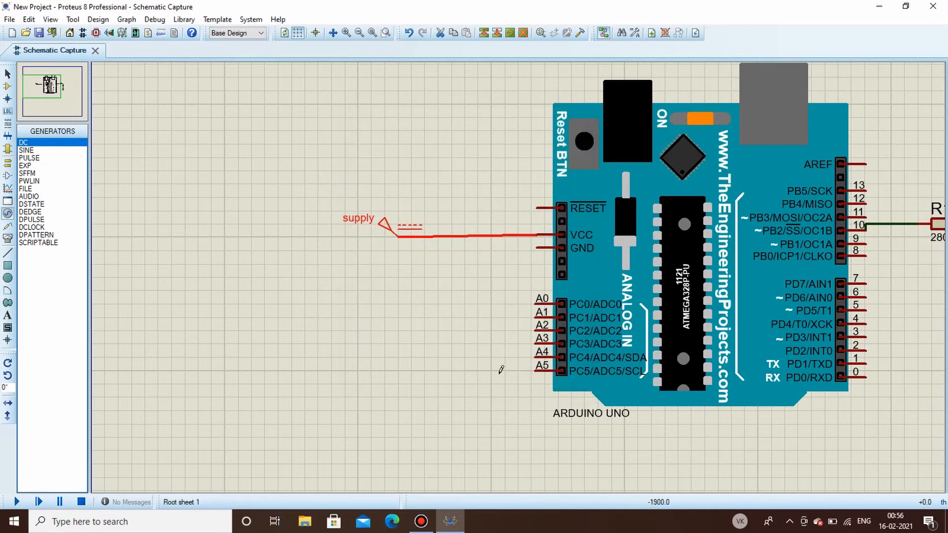
scroll(500, 371, "down", 1)
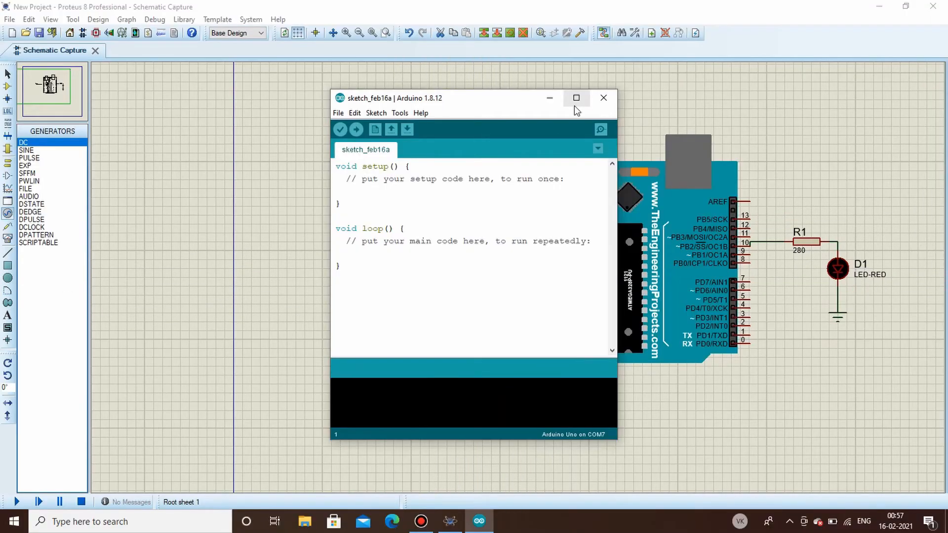
- Maximise the Arduino IDE, then switch back to the Proteus schematic window
left_click(576, 98)
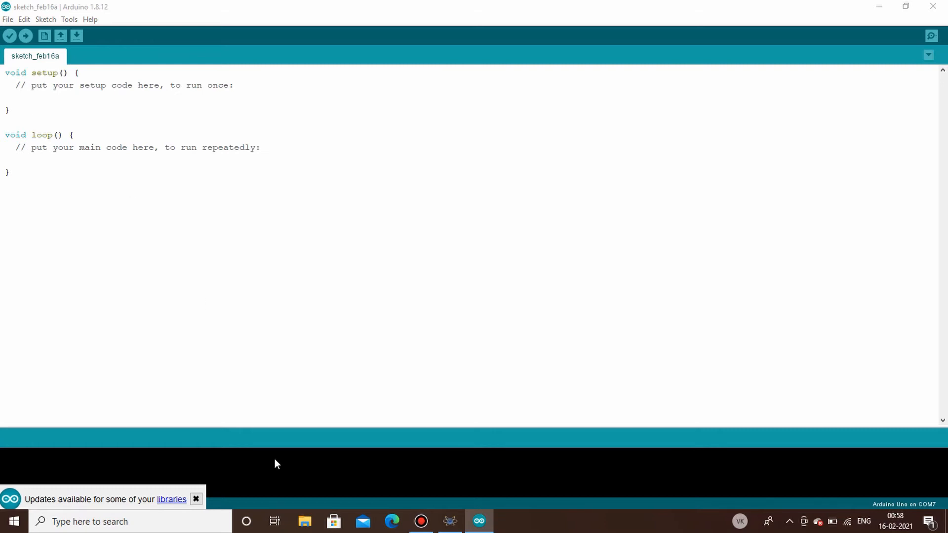
left_click(450, 522)
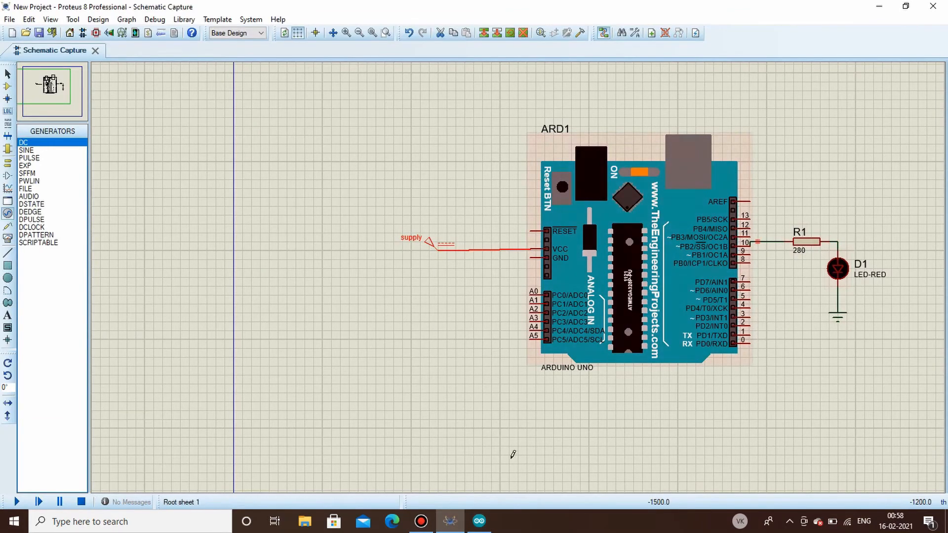
- Add int ledpin=10 as the first line of the Arduino sketch
left_click(479, 521)
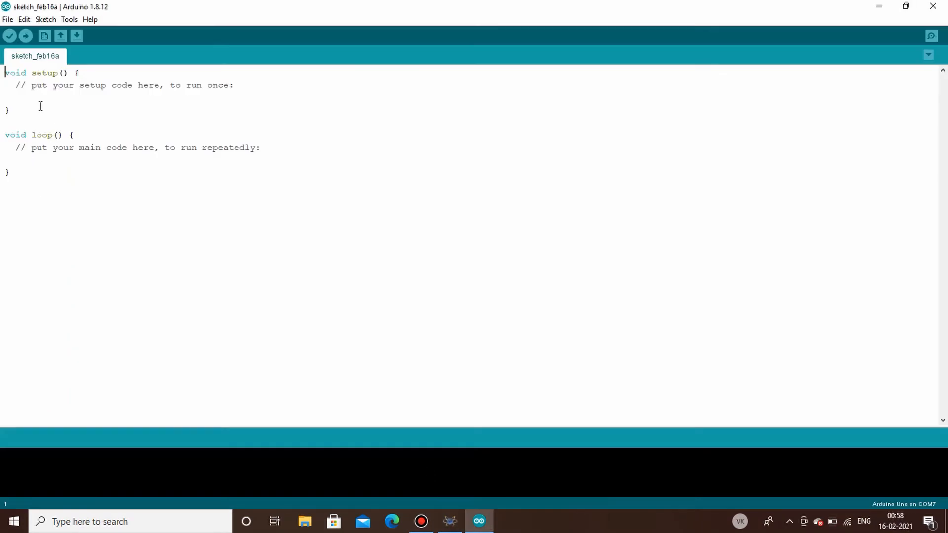
key("Return")
key("Up")
type("int ")
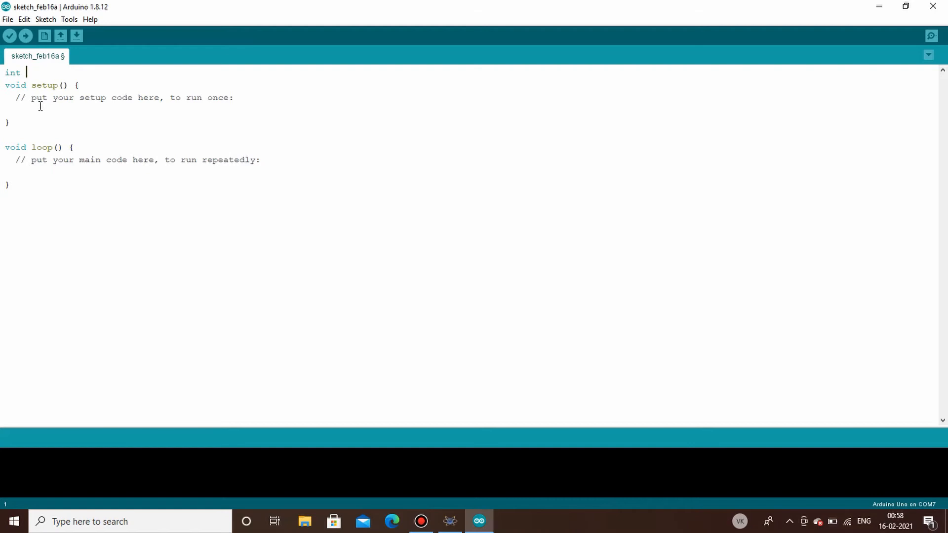
type("ledpin=")
type("10")
key("Down")
key("Down")
key("Down")
type("pinMo")
type("de")
type("()")
- Write pinMode(ledpin,OUTPUT) inside the setup function
left_click(48, 109)
type("ledpin,")
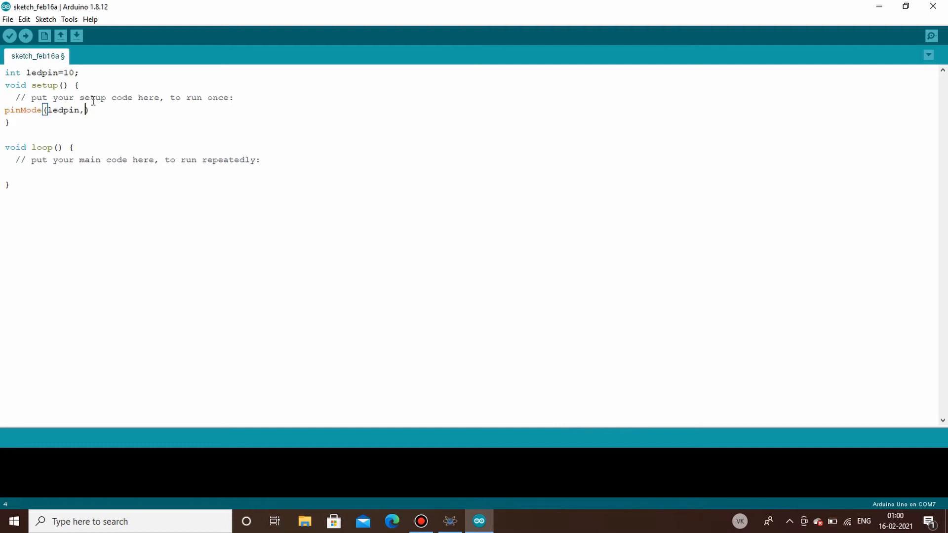
type("OUTPUT")
key("Right")
type(";")
type("digital")
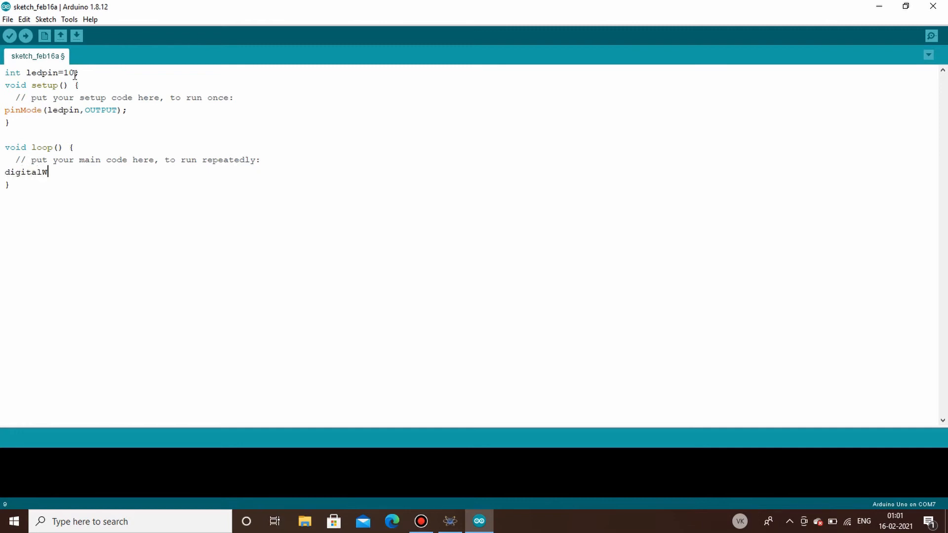
type("Write(")
type("ledpin, ")
type("HIGH);")
- Add delay(3000); on the line after digitalWrite(ledpin, HIGH); in loop
key("Return")
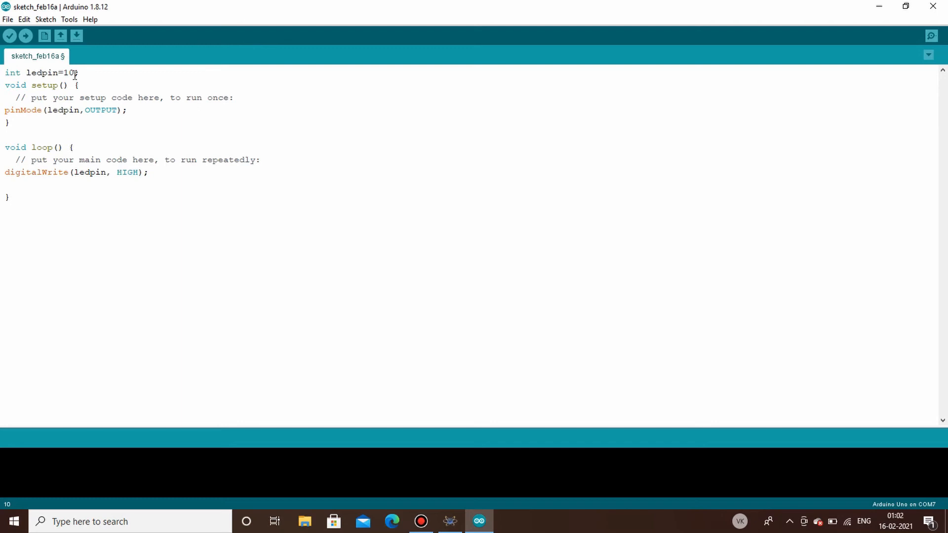
type("delay(")
type(")")
left_click_drag(148, 172, 5, 171)
left_click(37, 185)
type("3000)")
type(";")
key("Return")
- Highlight the digitalWrite and delay(3000); statements to point them out, then move to the empty line below
left_click_drag(9, 172, 143, 172)
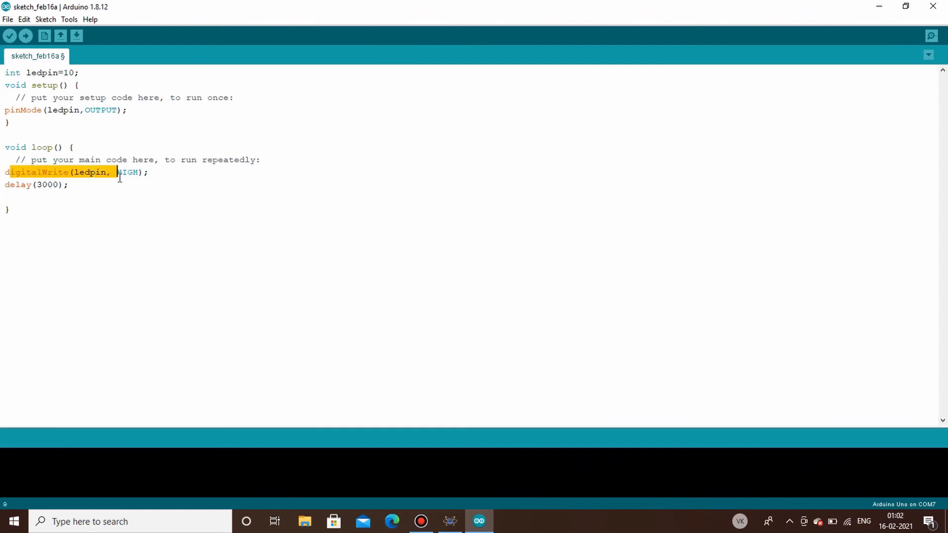
left_click(161, 172)
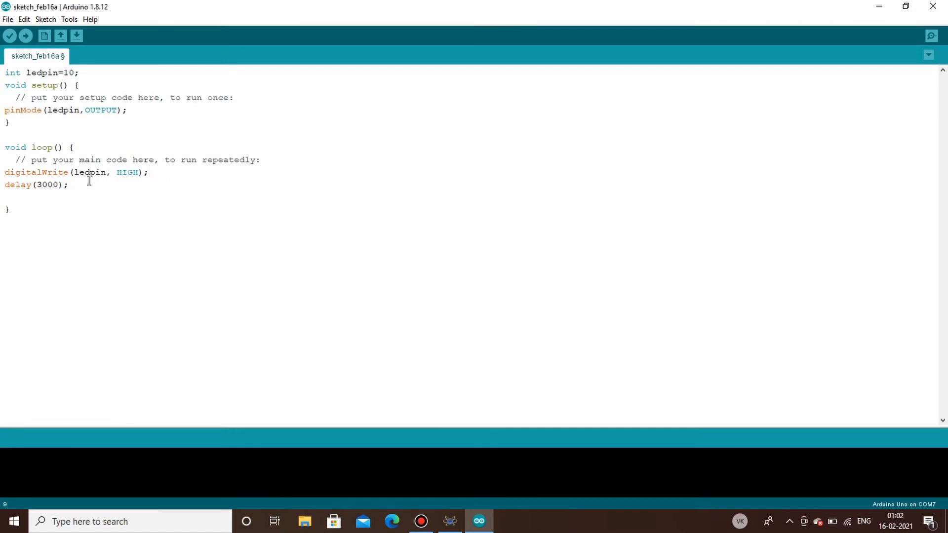
left_click_drag(68, 184, 3, 186)
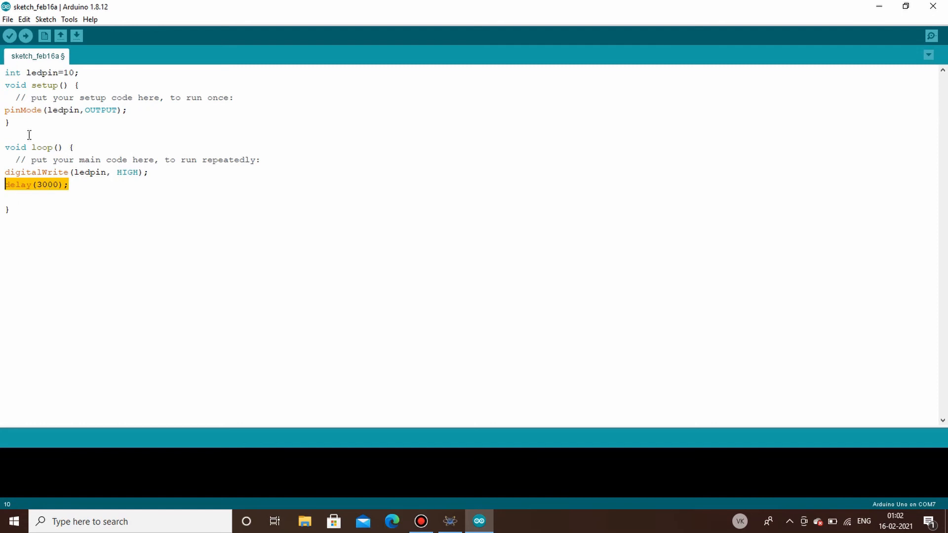
left_click(12, 200)
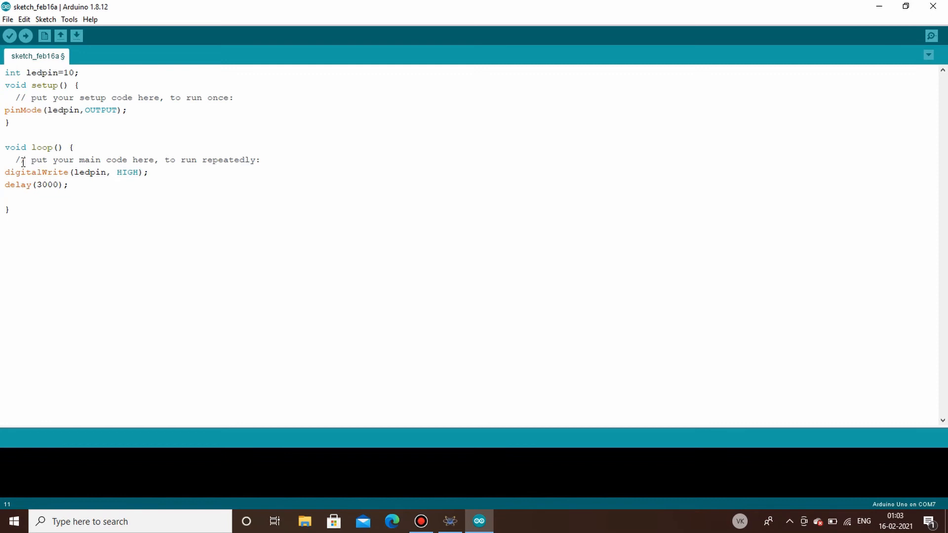
type("digitalWro")
- Add digitalWrite(ledpin, LOW); and delay(1000); to the loop, fixing typos along the way
key("BackSpace")
type("ite(ledpin")
type("<")
key("BackSpace")
type(", ")
type(" LOW)")
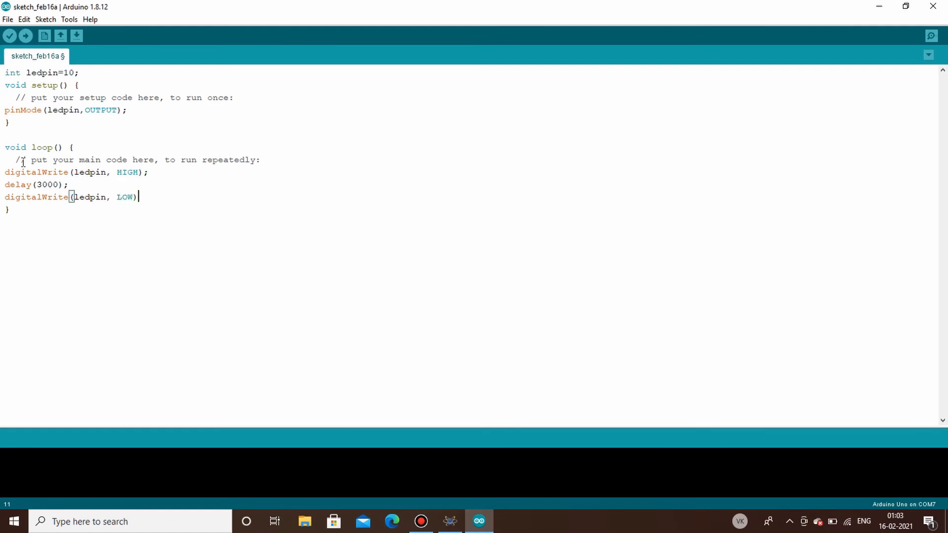
type(";")
key("Return")
type("delay(")
type("1000);")
- Save the sketch under the name blink
key("ctrl+s")
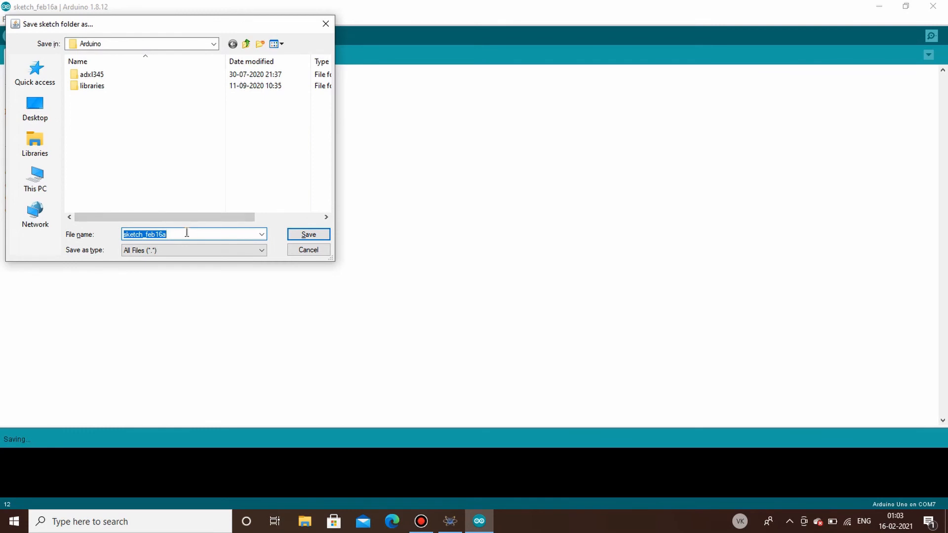
type("bli")
type("nk")
left_click(309, 235)
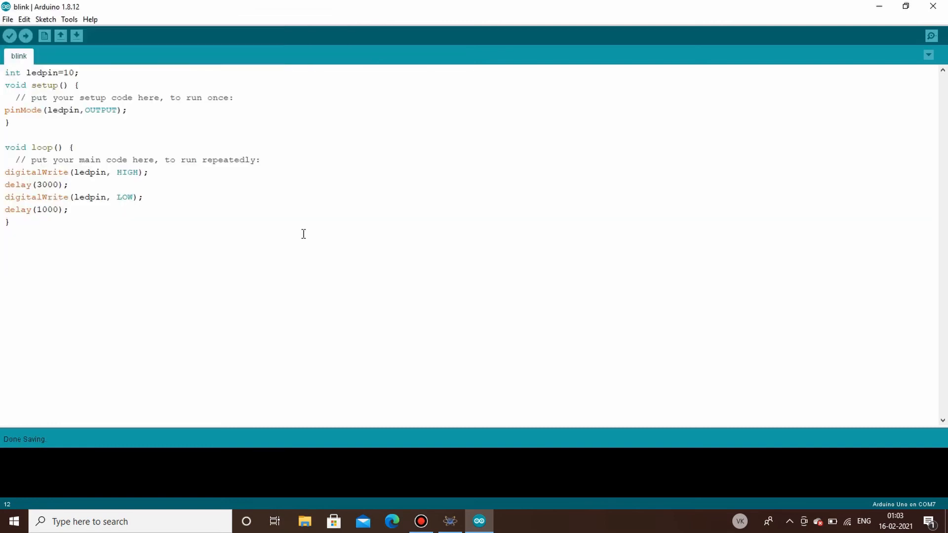
- Export the sketch's compiled binary via the Sketch menu and return to Proteus
left_click(70, 19)
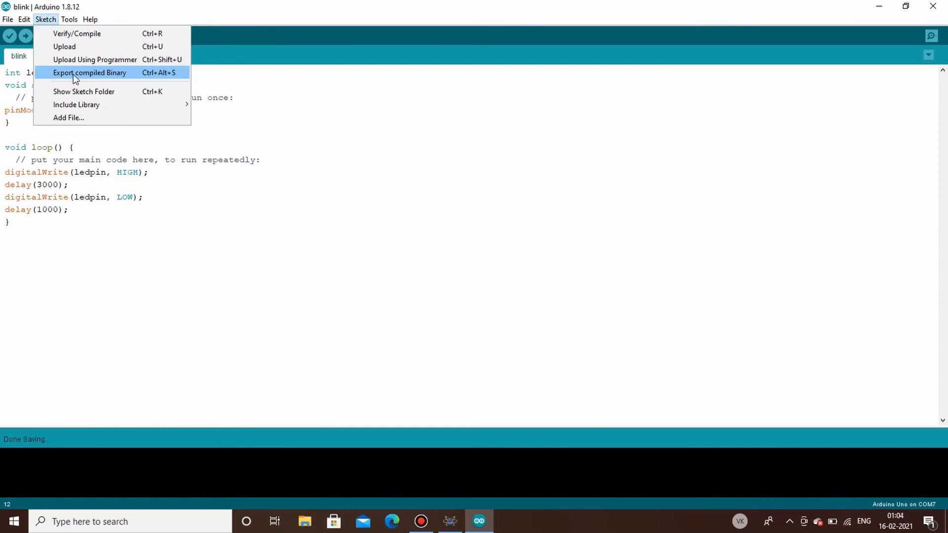
left_click(73, 74)
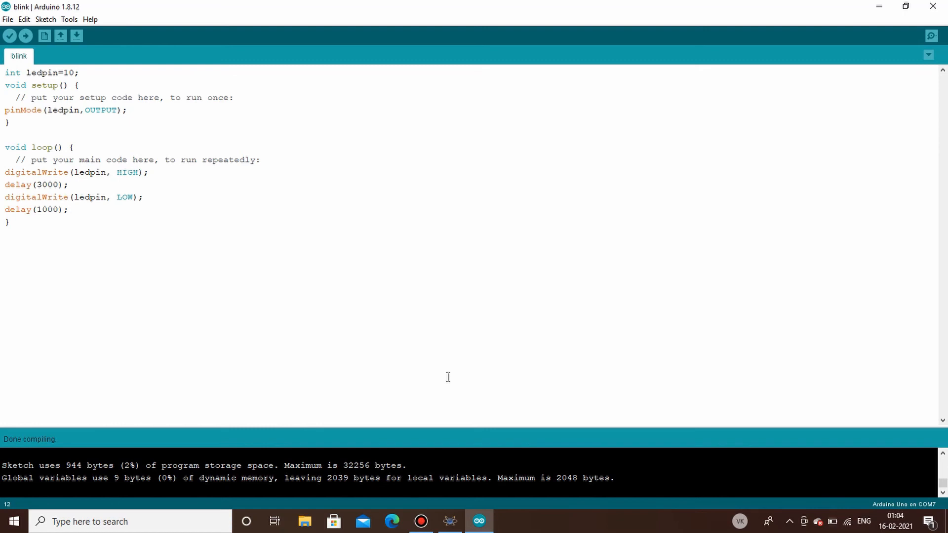
left_click(450, 521)
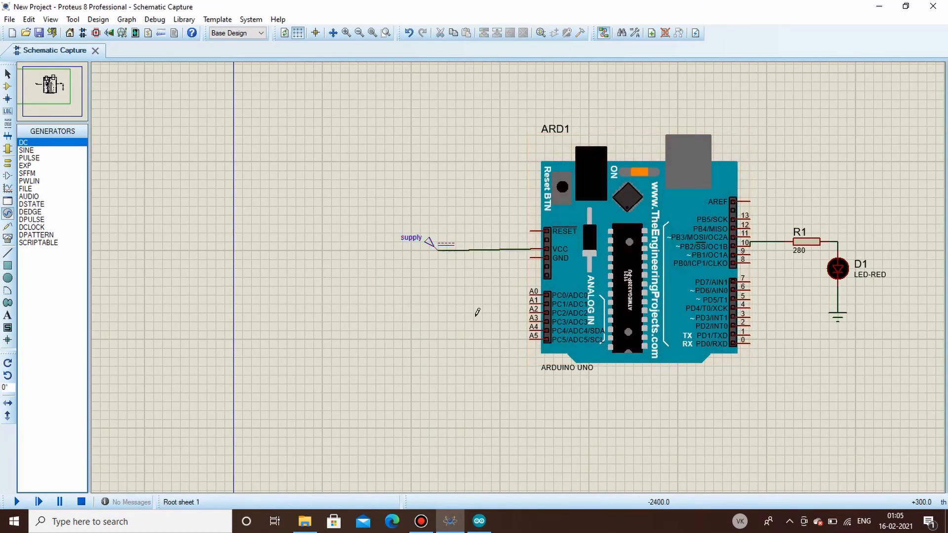
- Browse for ARD1's program file in its properties, starting in the Arduino folder
left_click(650, 258)
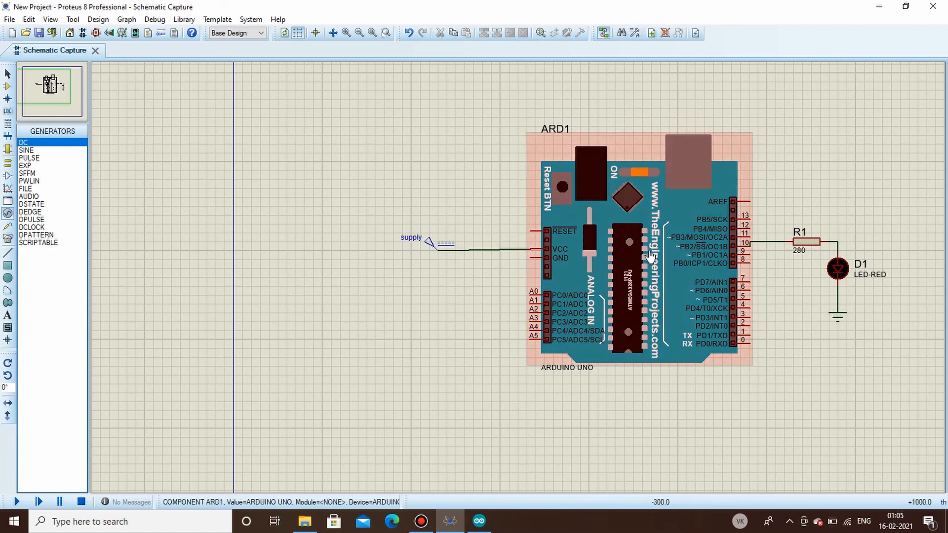
double_click(650, 256)
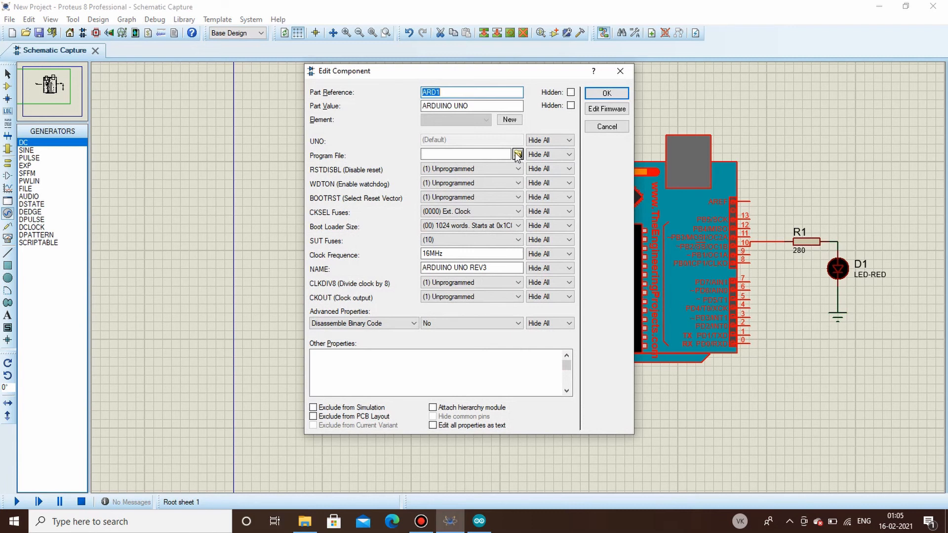
left_click(517, 155)
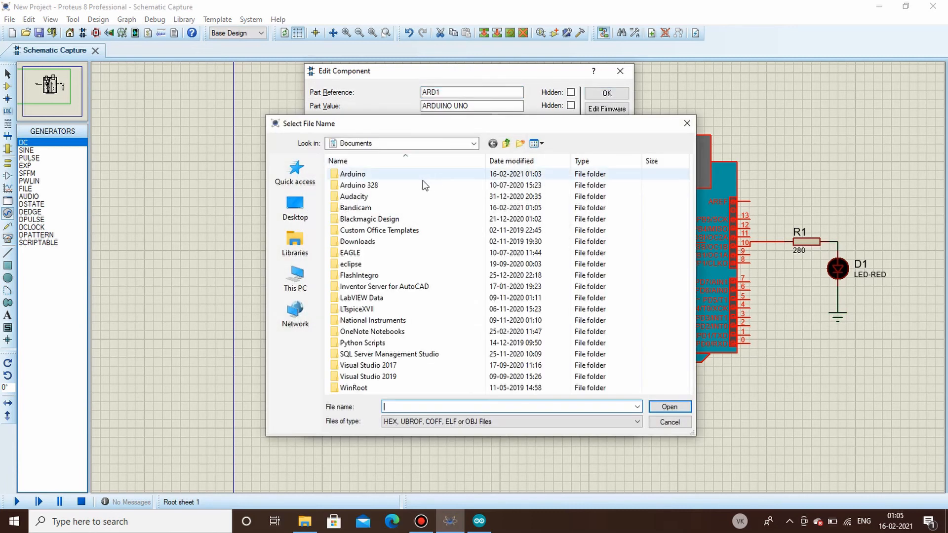
double_click(397, 174)
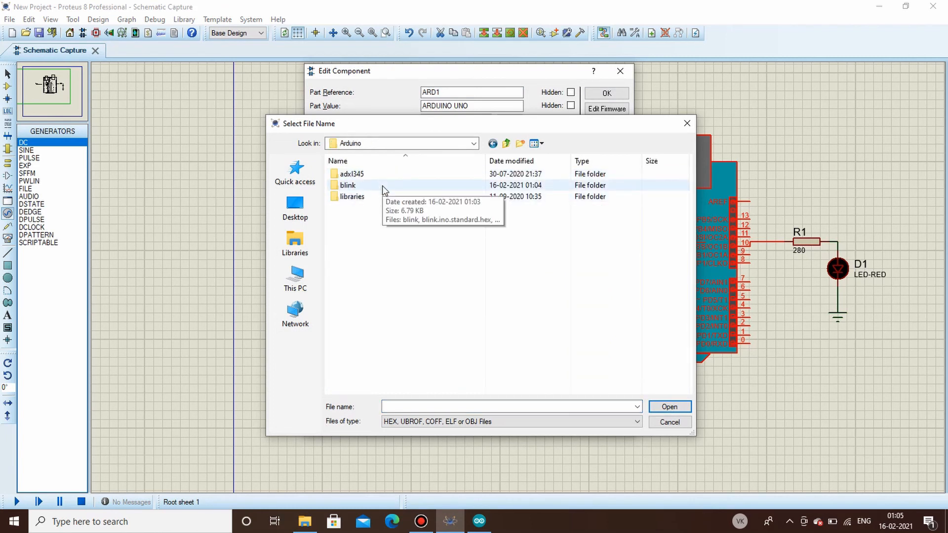
- Pick blink.ino.standard.hex from the blink folder and apply it to the board
double_click(382, 186)
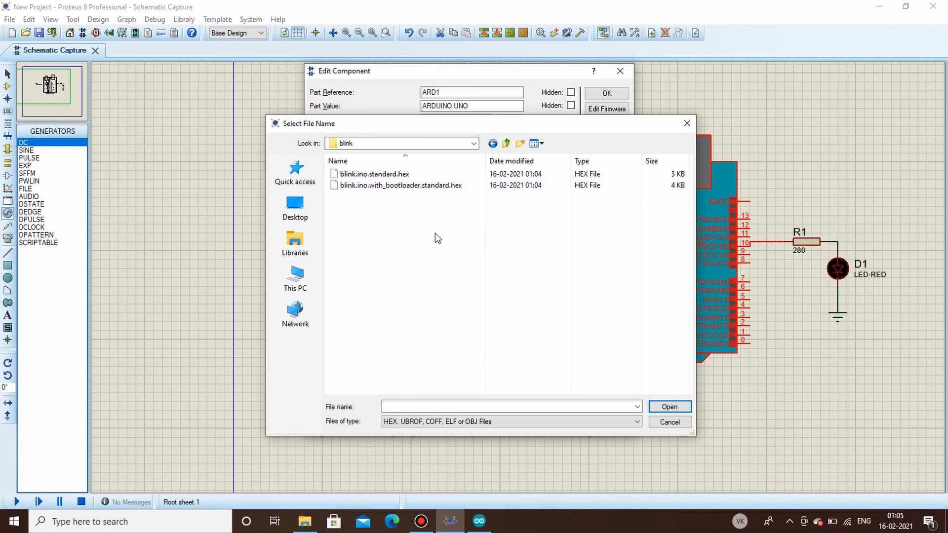
left_click(374, 174)
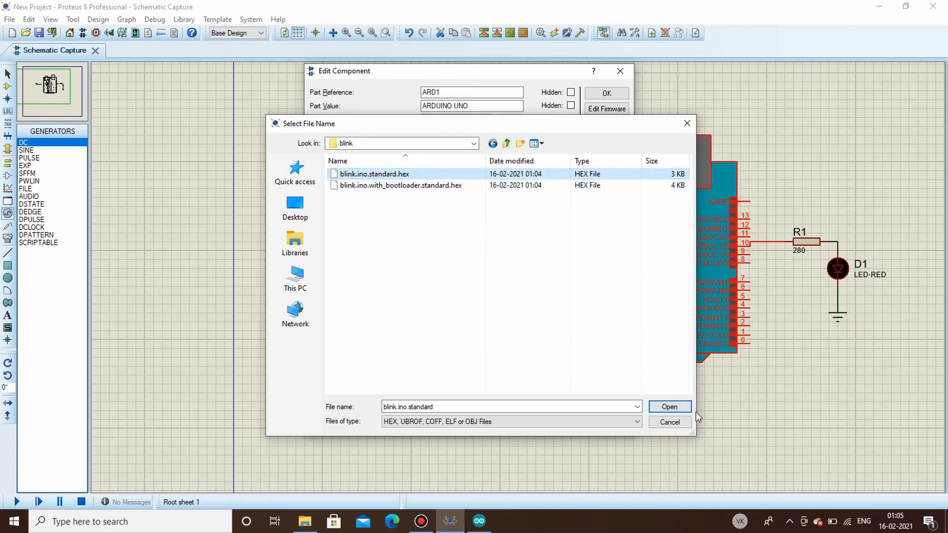
left_click(670, 407)
left_click(613, 95)
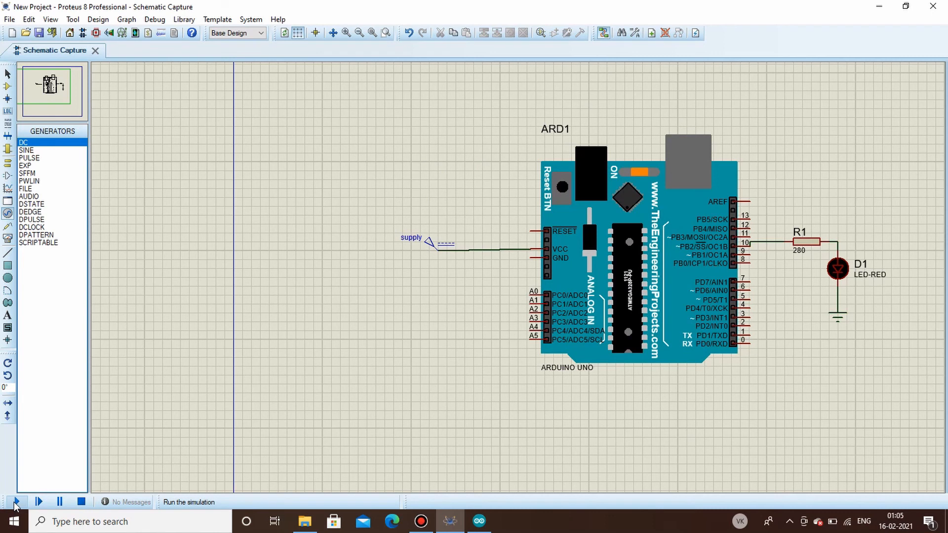
- Run the simulation so LED D1 blinks from pin 10, then stop it with Esc
left_click(16, 502)
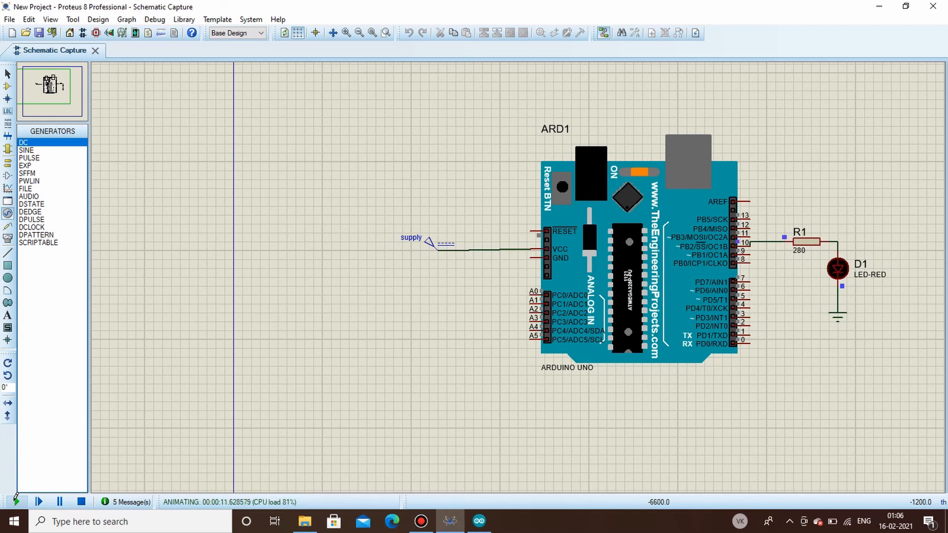
key("Escape")
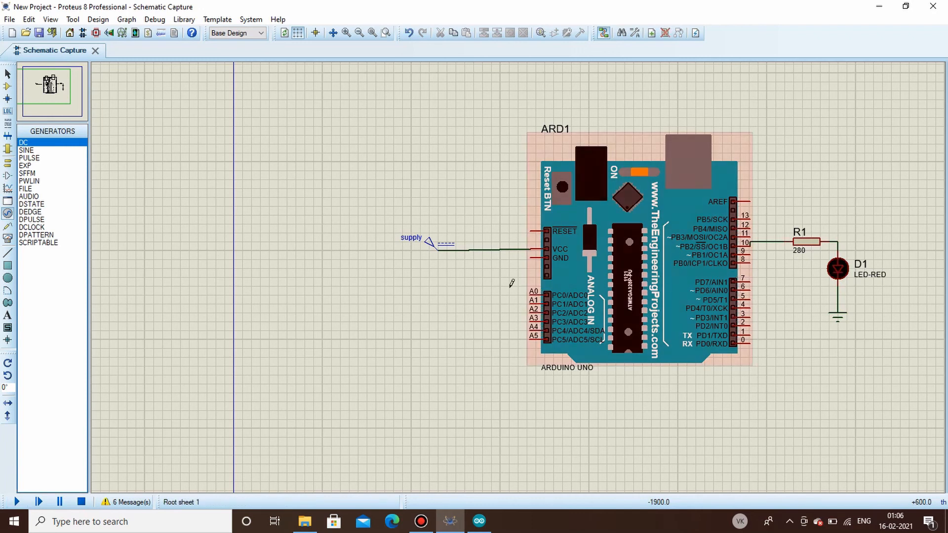